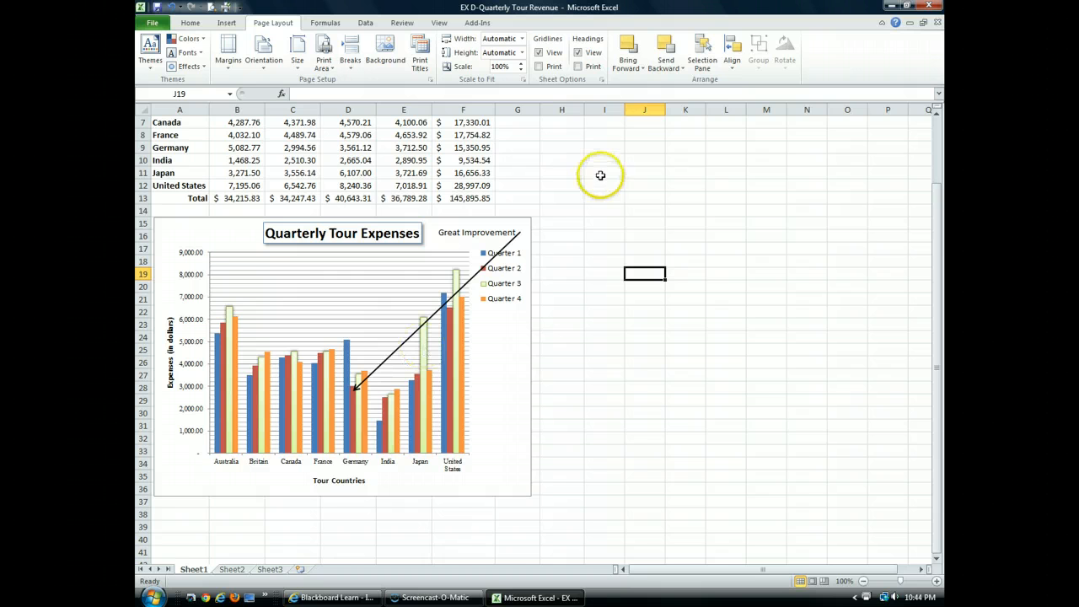
# Step: Insert a 3-D pie chart from the country names in A5:A12 and the totals in F5:F12
pyautogui.scroll(2, 583, 209)
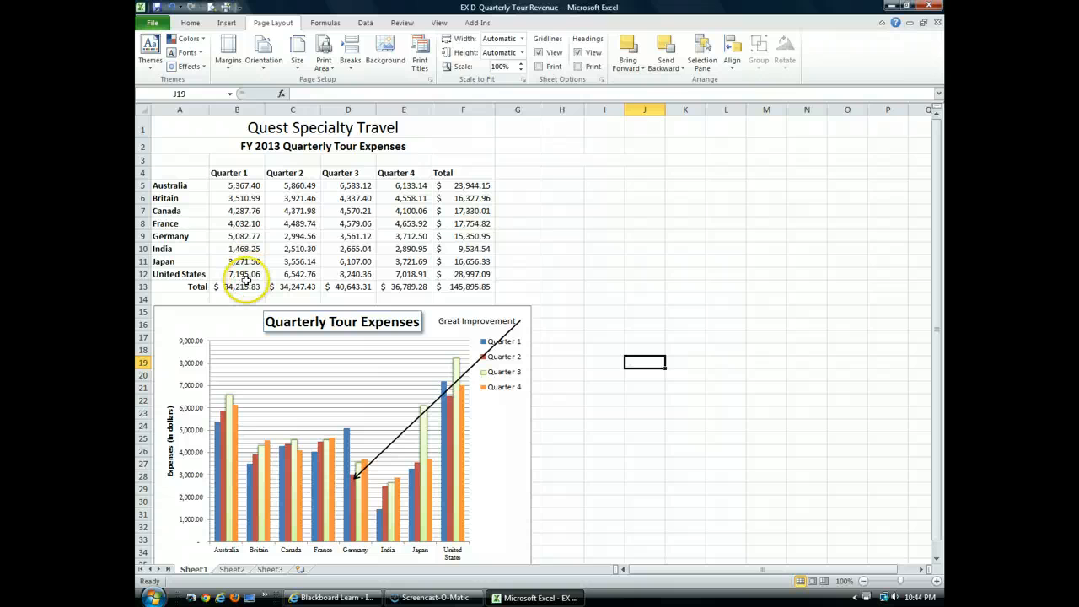
pyautogui.click(172, 186)
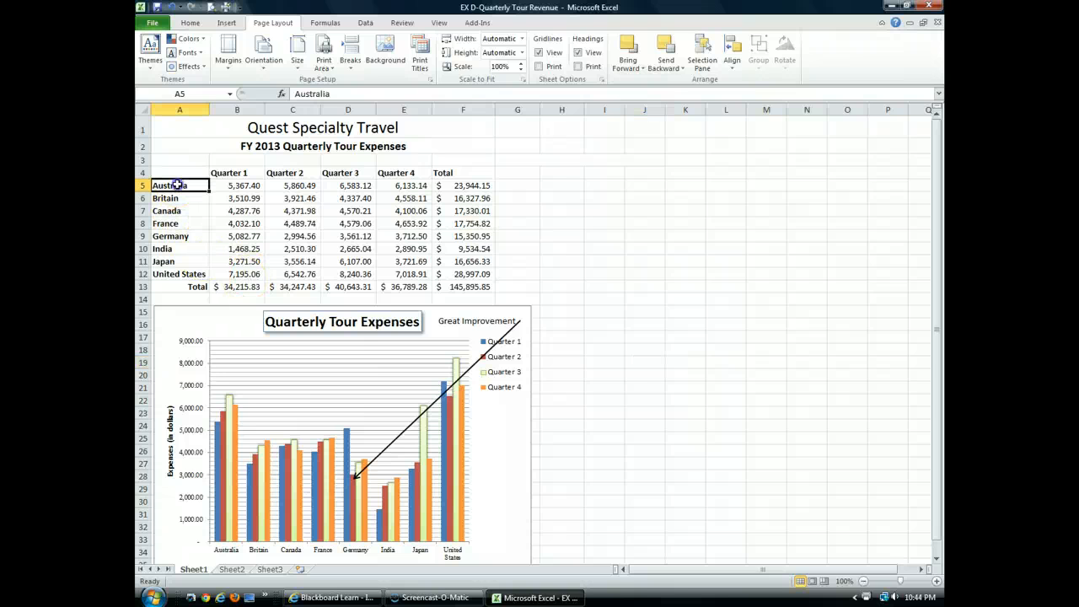
pyautogui.moveTo(177, 201); pyautogui.dragTo(177, 274)
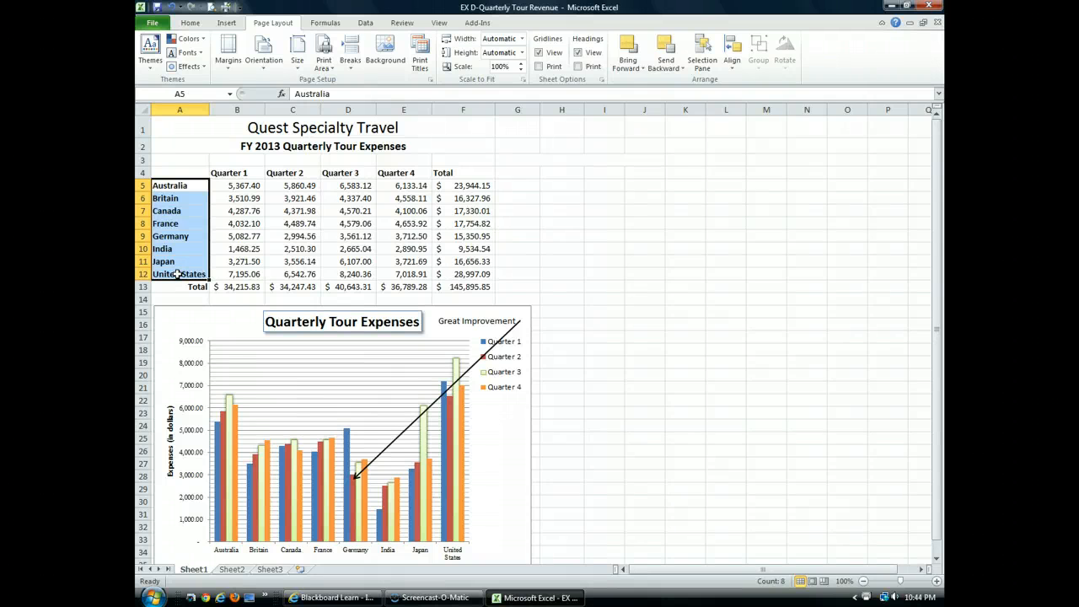
pyautogui.keyDown('ctrl'); pyautogui.click(445, 187); pyautogui.keyUp('ctrl')
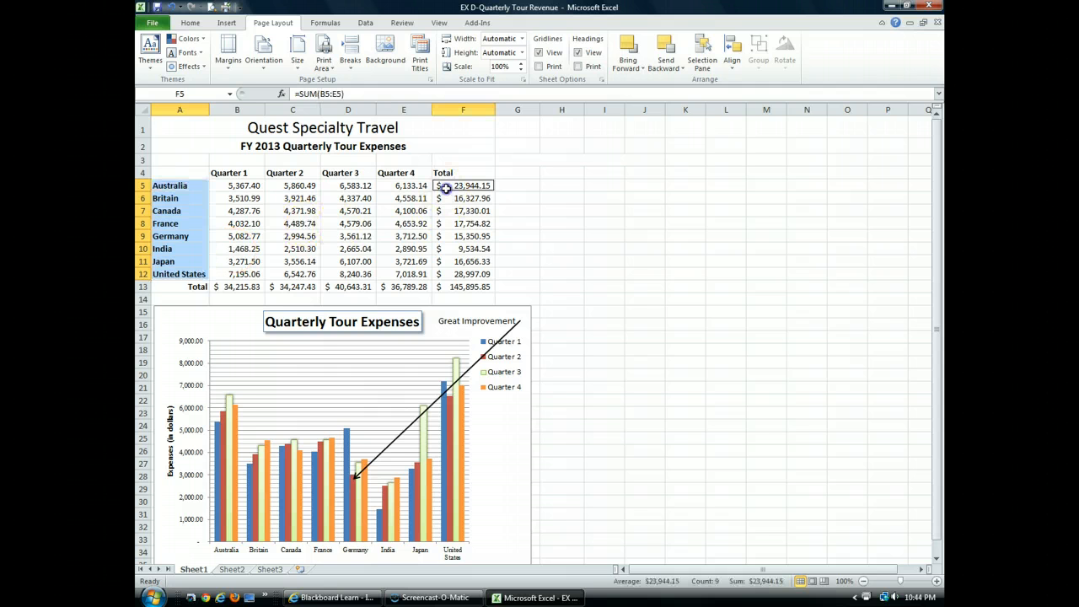
pyautogui.moveTo(446, 187); pyautogui.dragTo(456, 274)
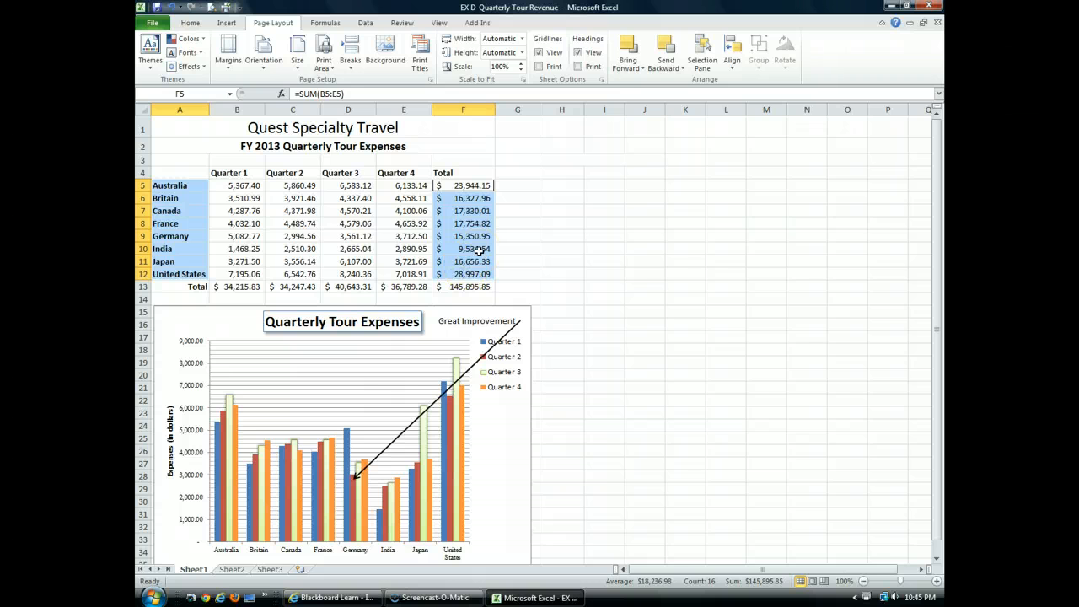
pyautogui.click(225, 22)
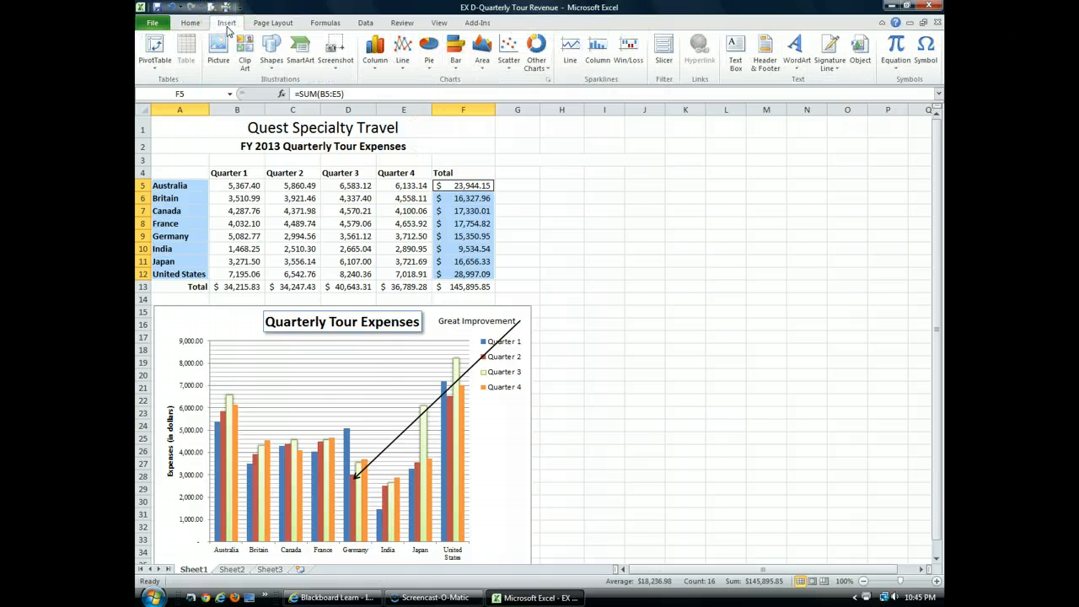
pyautogui.click(430, 52)
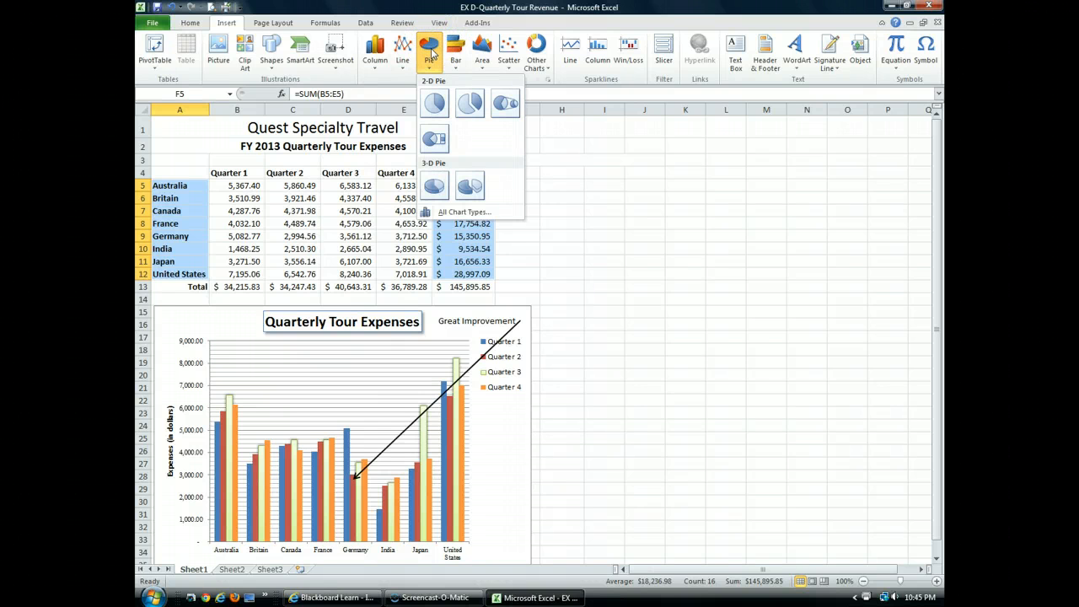
pyautogui.click(435, 186)
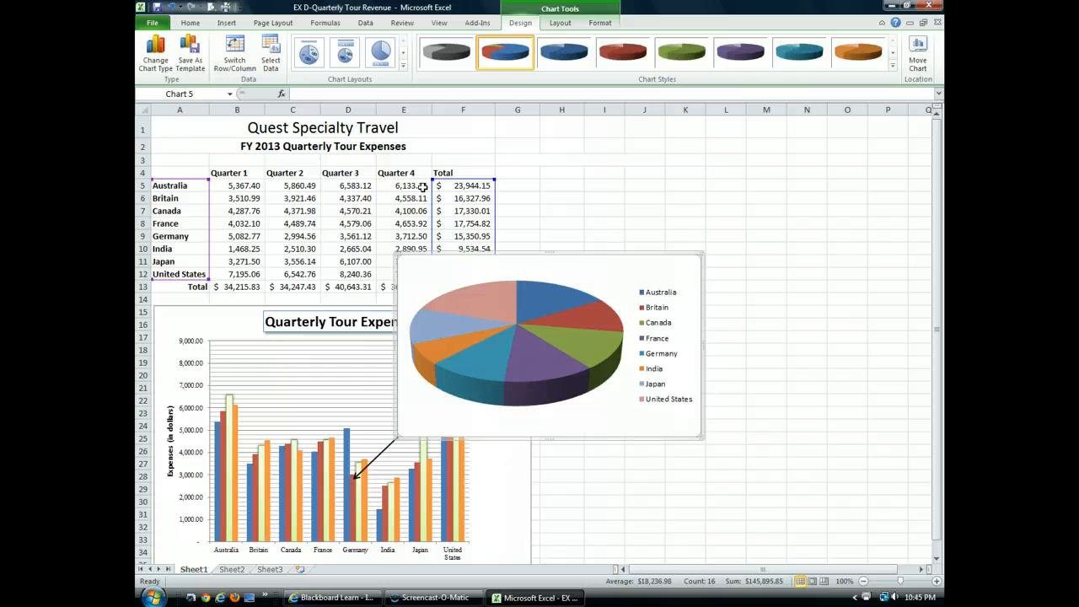
# Step: Move the pie chart beside the expense table, with its upper-left corner at cell G1
pyautogui.click(568, 268)
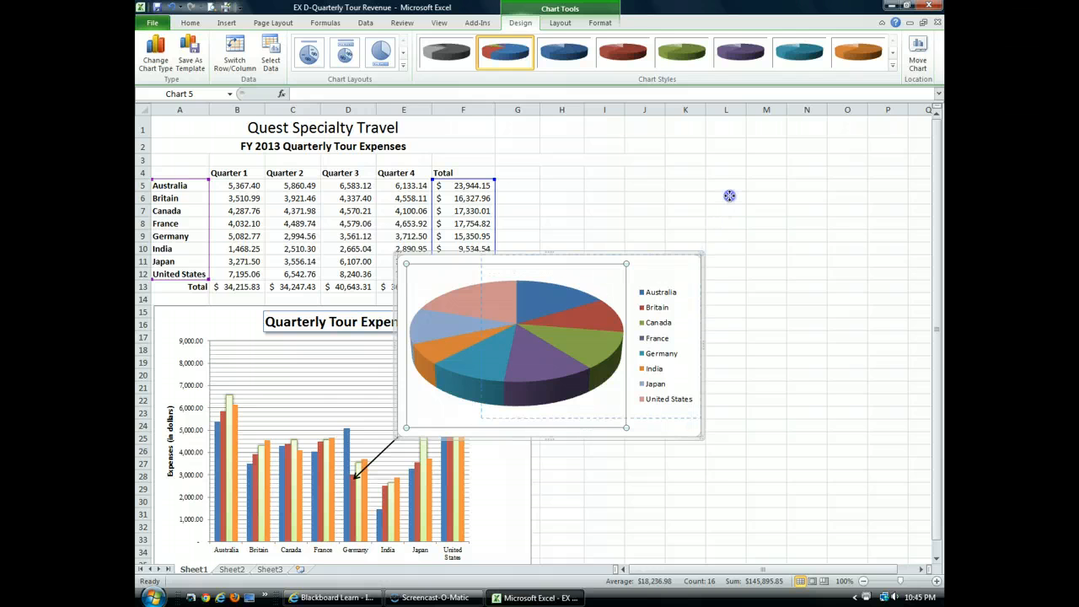
pyautogui.moveTo(729, 196); pyautogui.dragTo(567, 266)
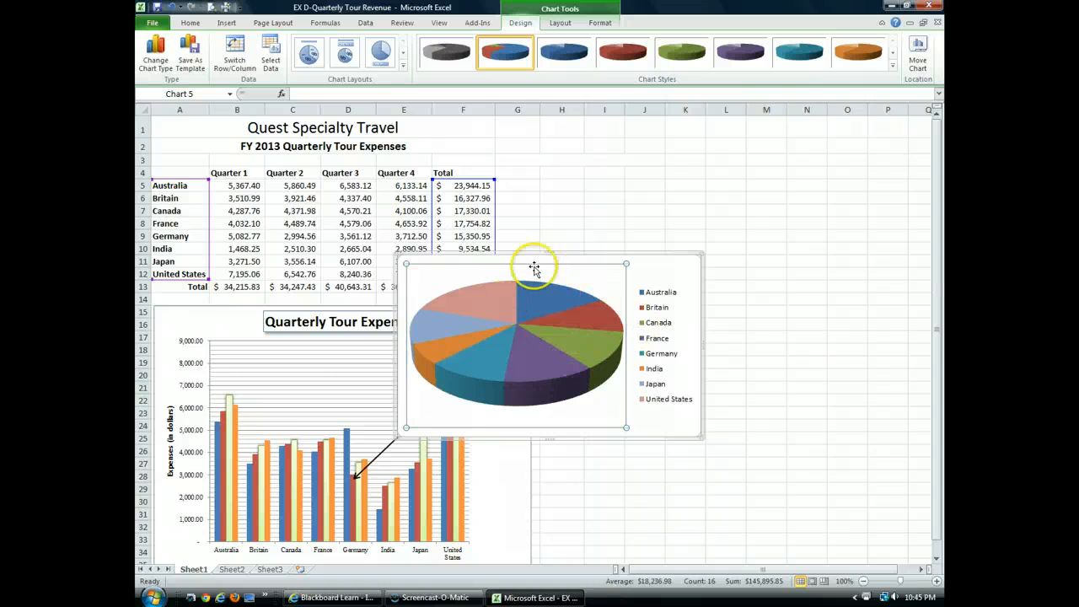
pyautogui.click(675, 265)
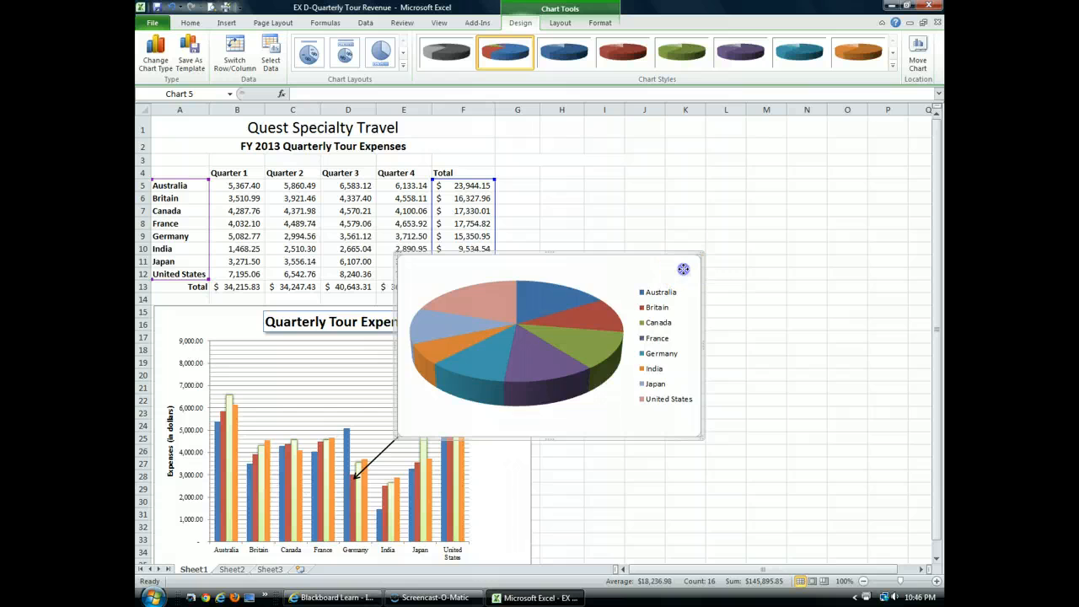
pyautogui.moveTo(683, 270); pyautogui.dragTo(782, 132)
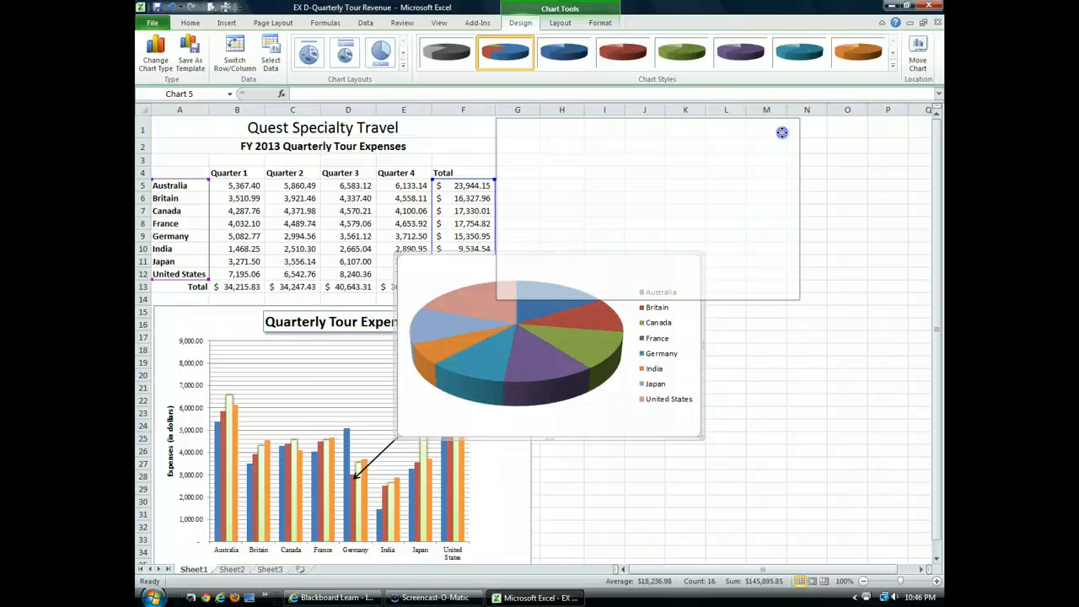
pyautogui.moveTo(782, 133); pyautogui.dragTo(782, 133)
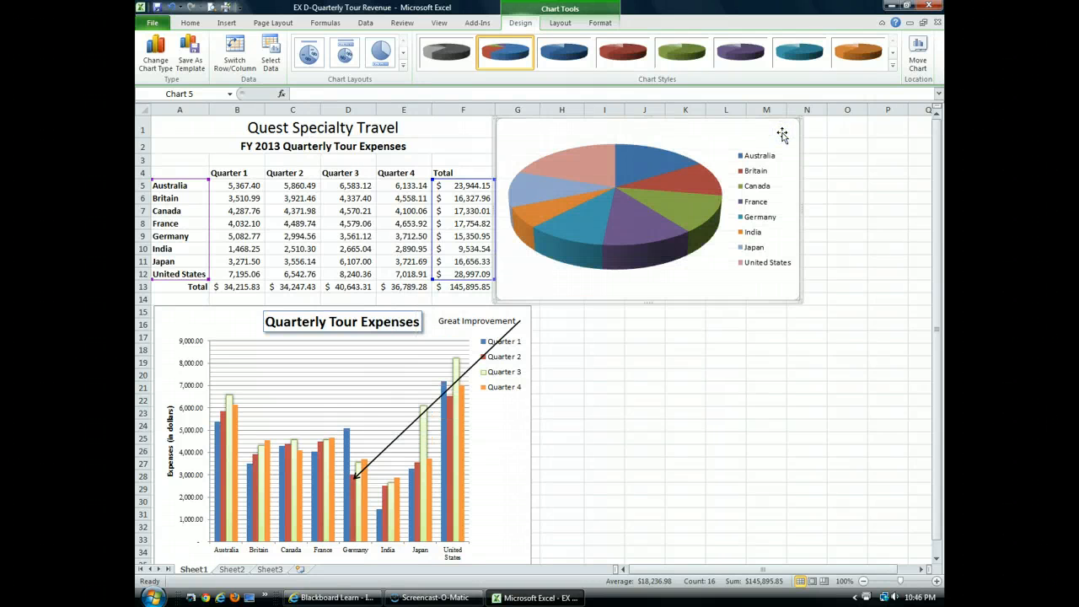
pyautogui.click(703, 308)
# Step: Apply the pie chart layout that has a title, a legend above the pie and percentage labels
pyautogui.click(558, 25)
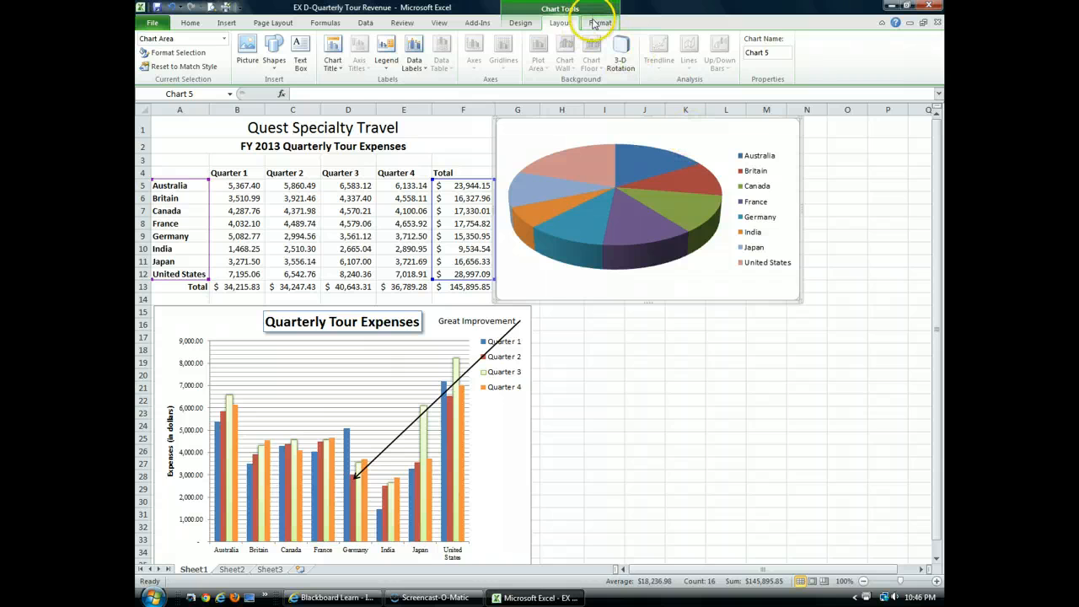
pyautogui.click(600, 22)
pyautogui.click(515, 24)
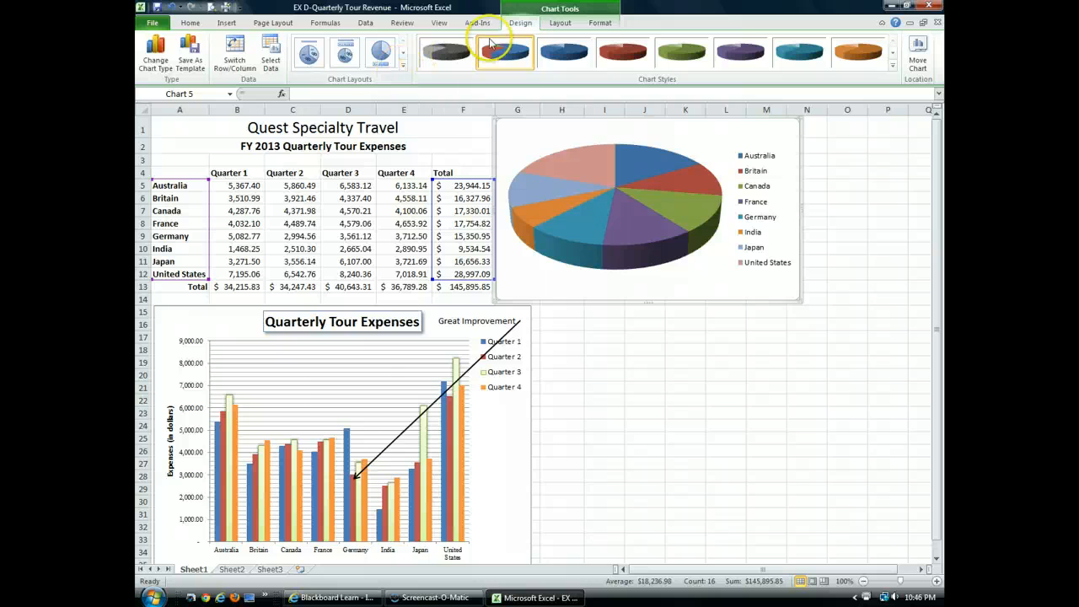
pyautogui.click(402, 67)
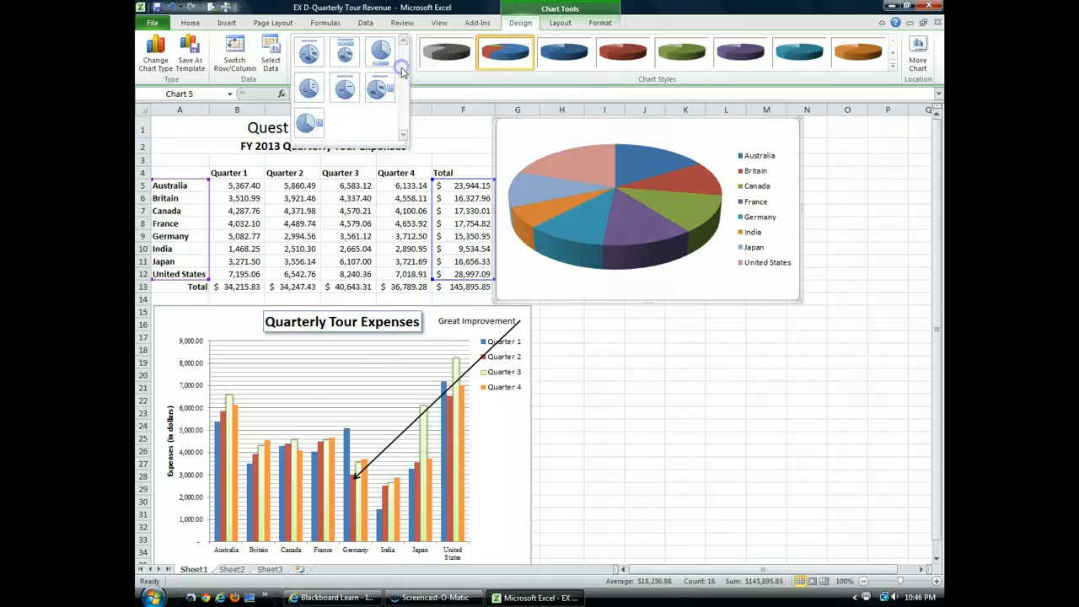
pyautogui.click(354, 55)
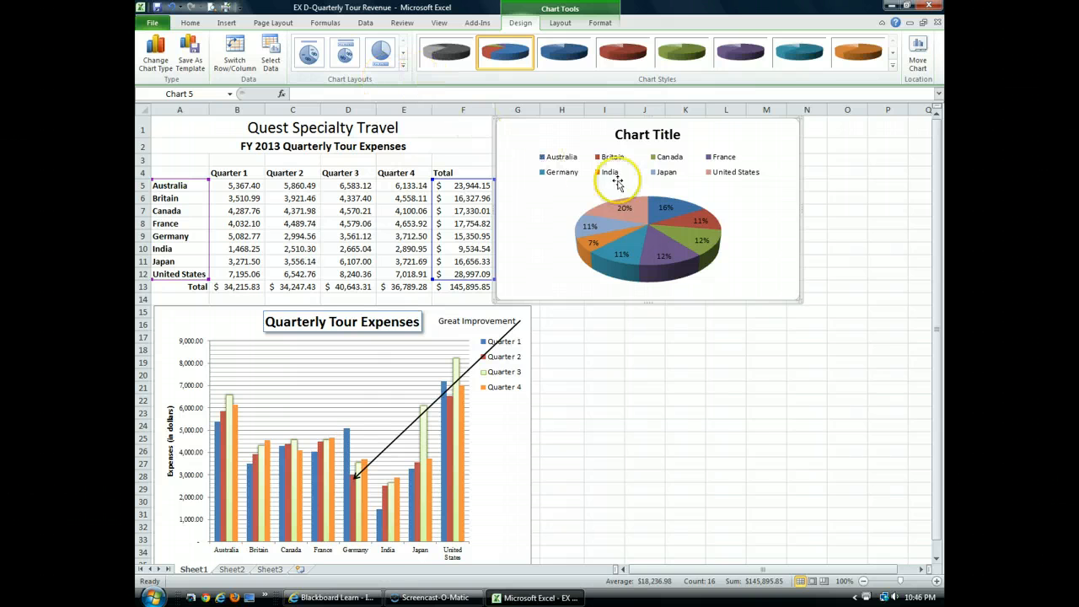
# Step: Replace the pie chart's placeholder title with "Total Expenses, by Country"
pyautogui.click(638, 136)
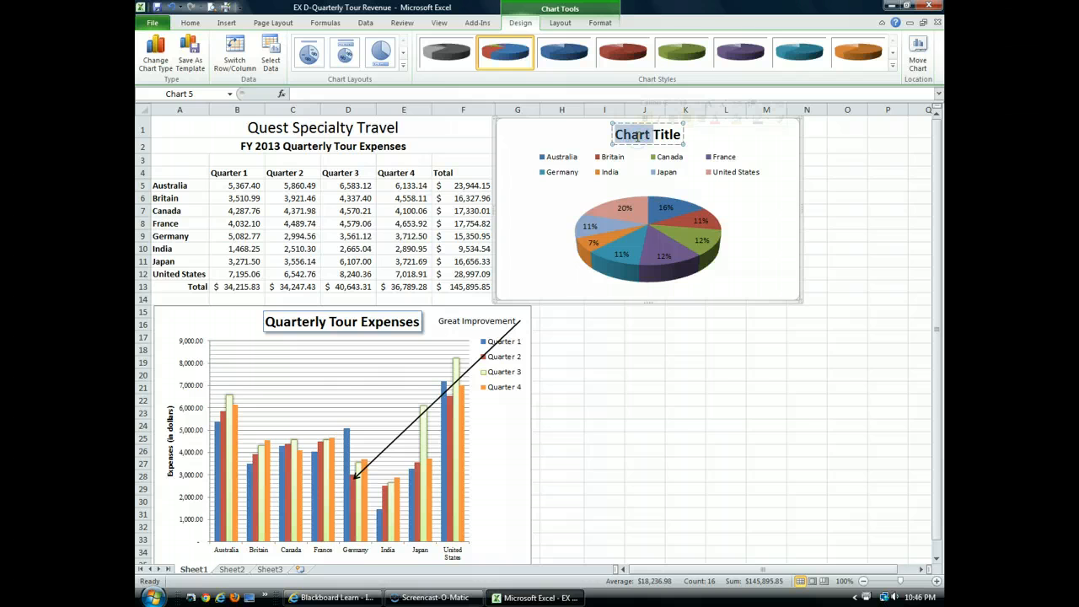
pyautogui.tripleClick(639, 137)
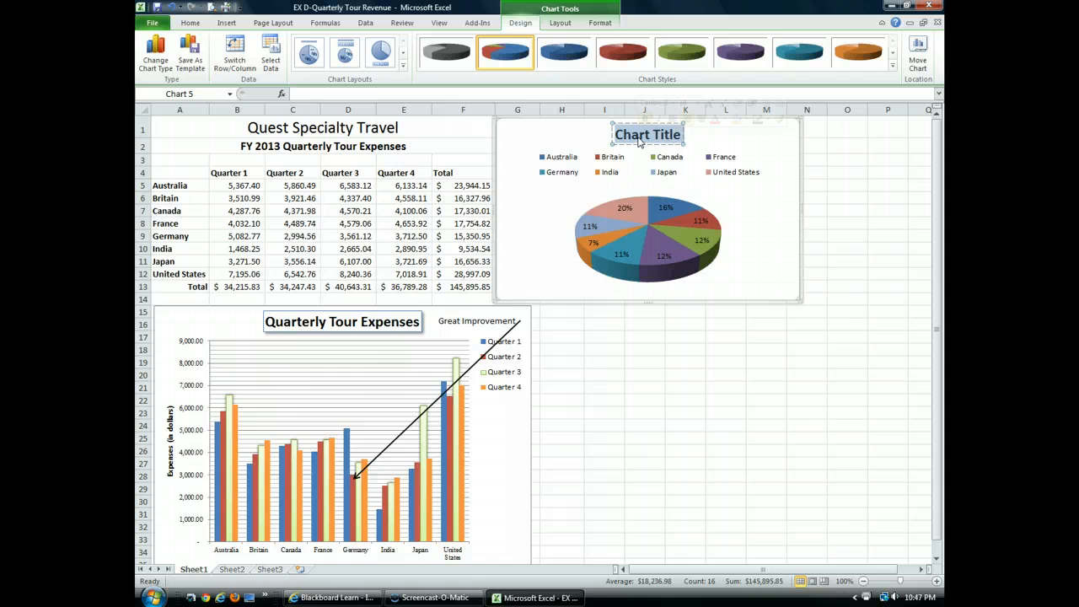
pyautogui.write('Totl')
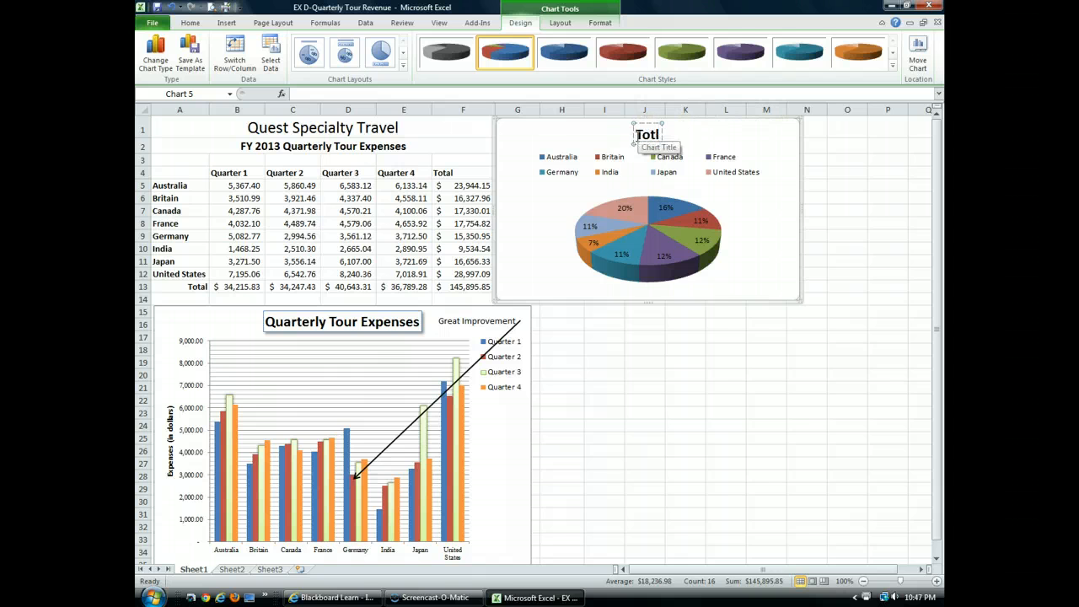
pyautogui.press('BackSpace')
pyautogui.write('al Exp')
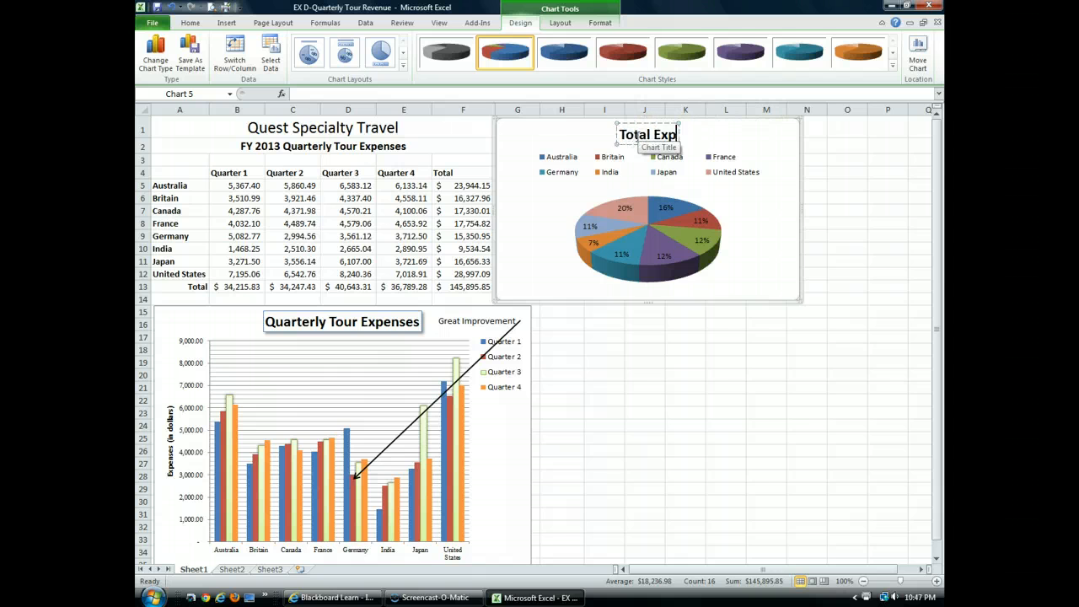
pyautogui.write('enses,')
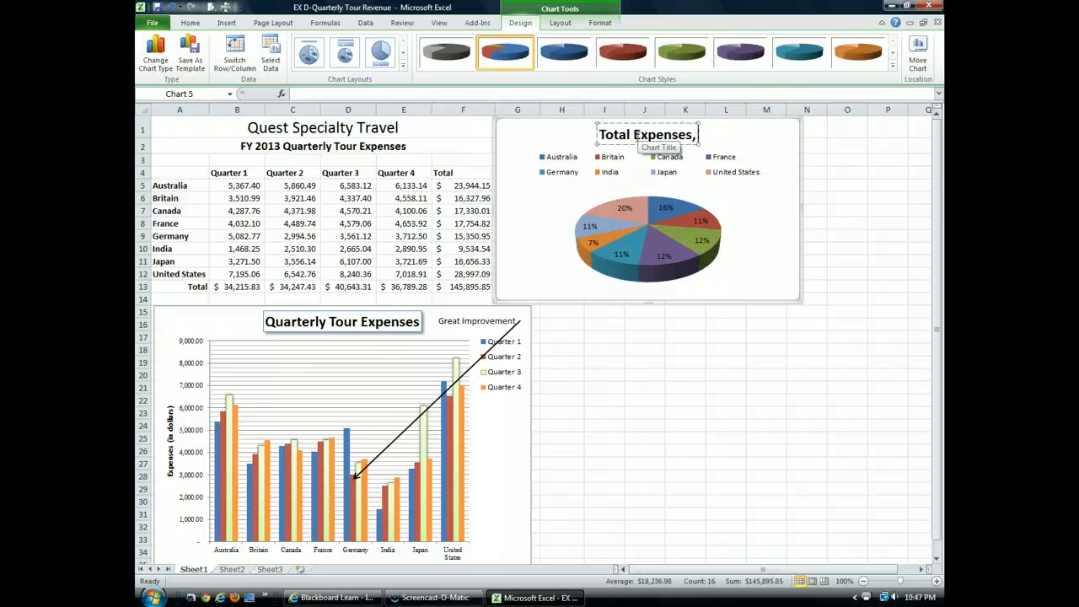
pyautogui.write(' by Counr')
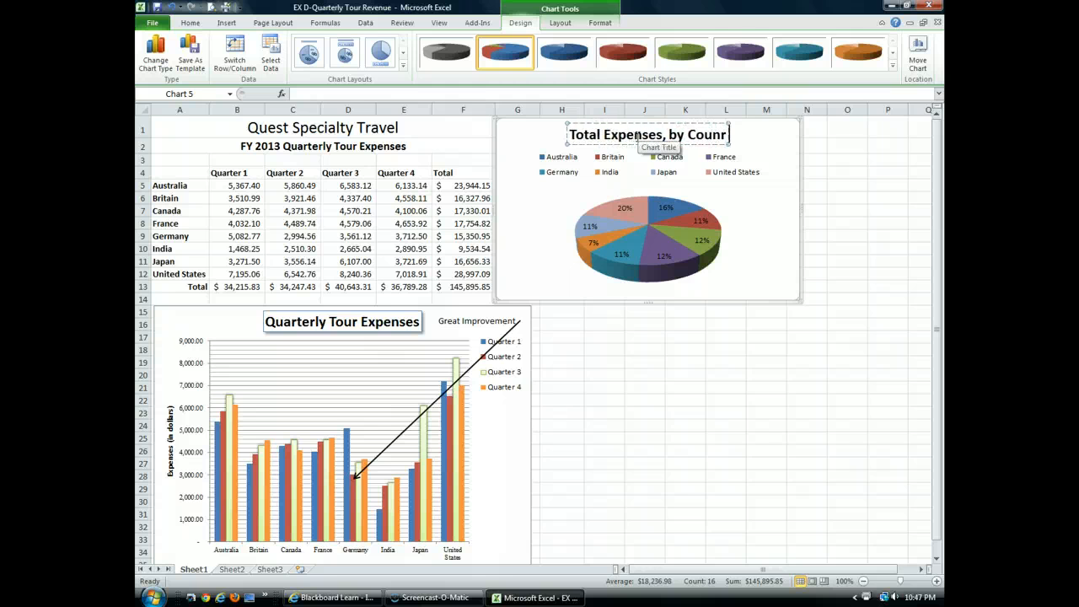
pyautogui.press('BackSpace')
pyautogui.press('BackSpace')
pyautogui.write('ry')
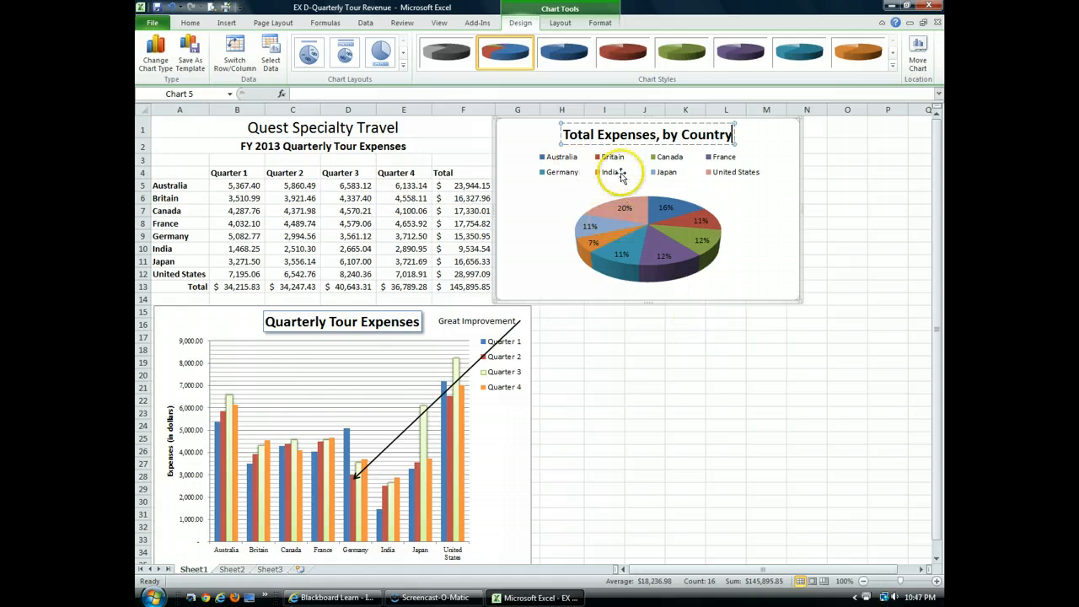
# Step: Select only the India slice of the pie and open its Format Data Point settings
pyautogui.click(611, 236)
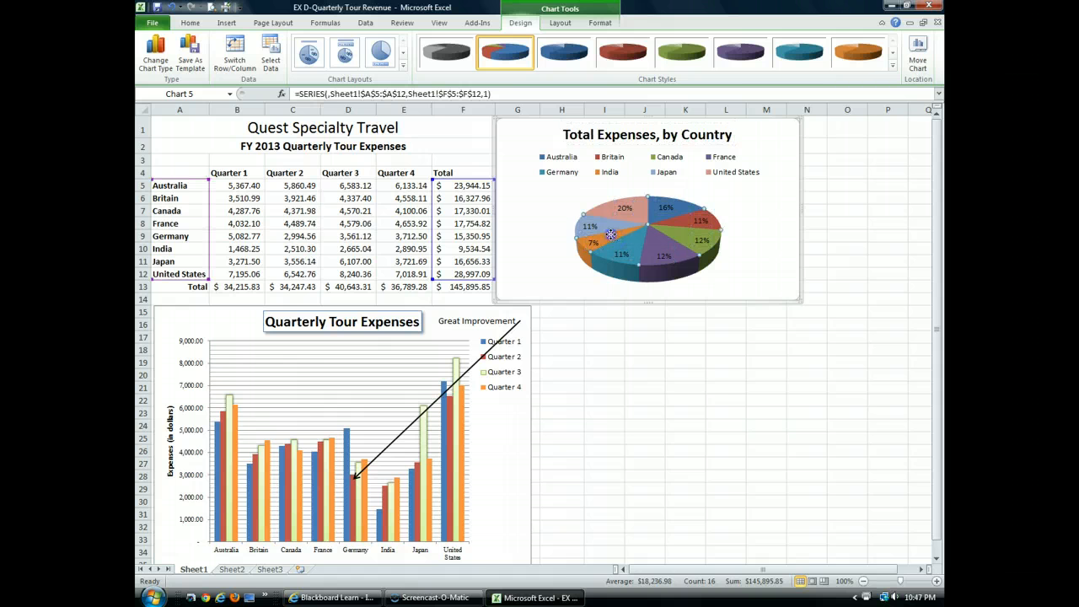
pyautogui.click(611, 236)
pyautogui.click(628, 255)
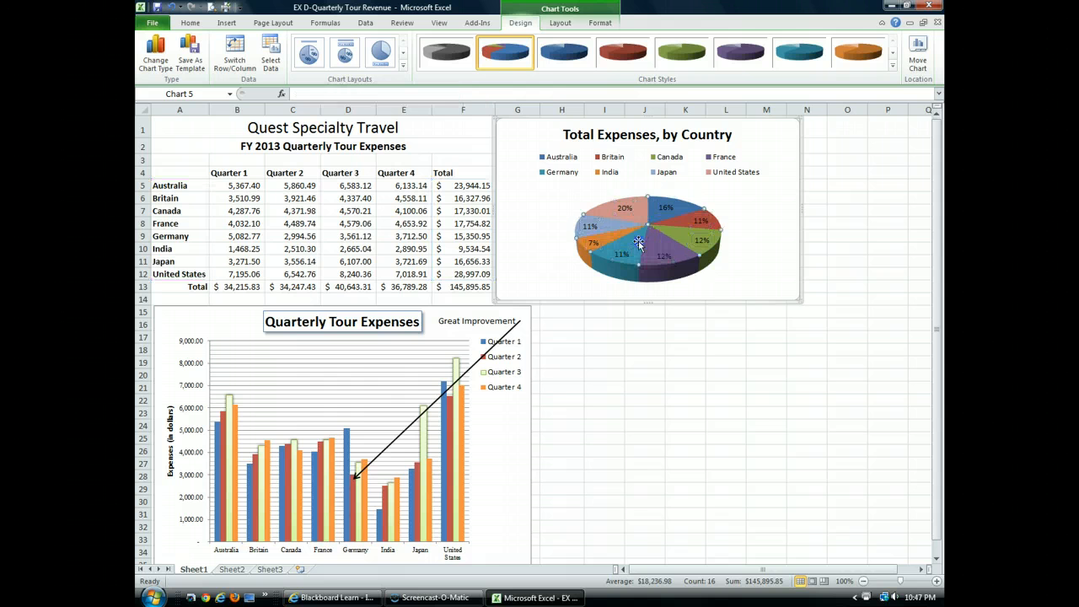
pyautogui.click(639, 243)
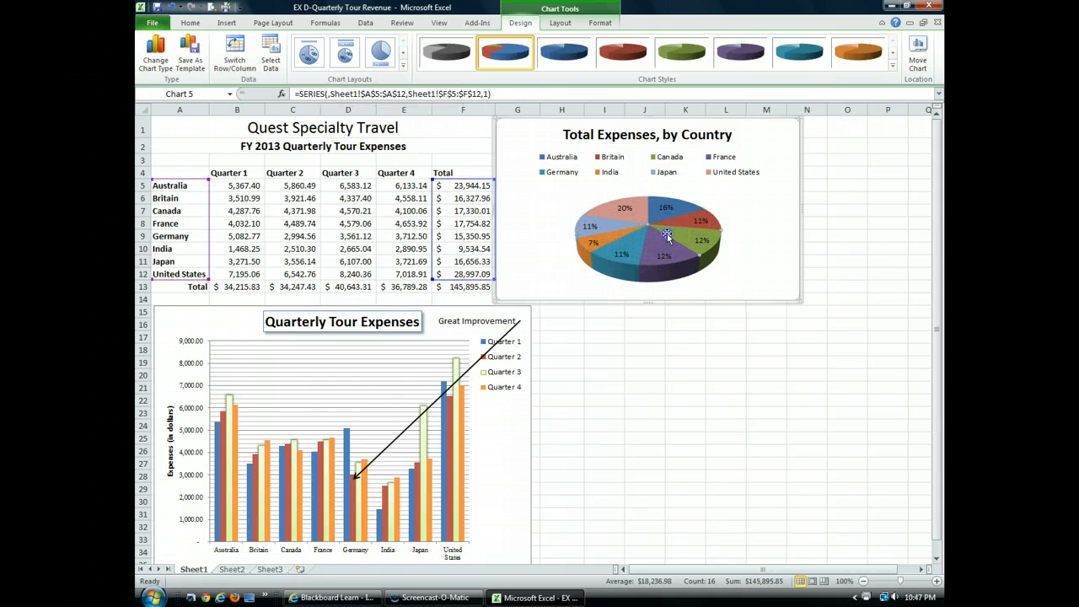
pyautogui.click(668, 221)
pyautogui.click(641, 212)
pyautogui.click(594, 240)
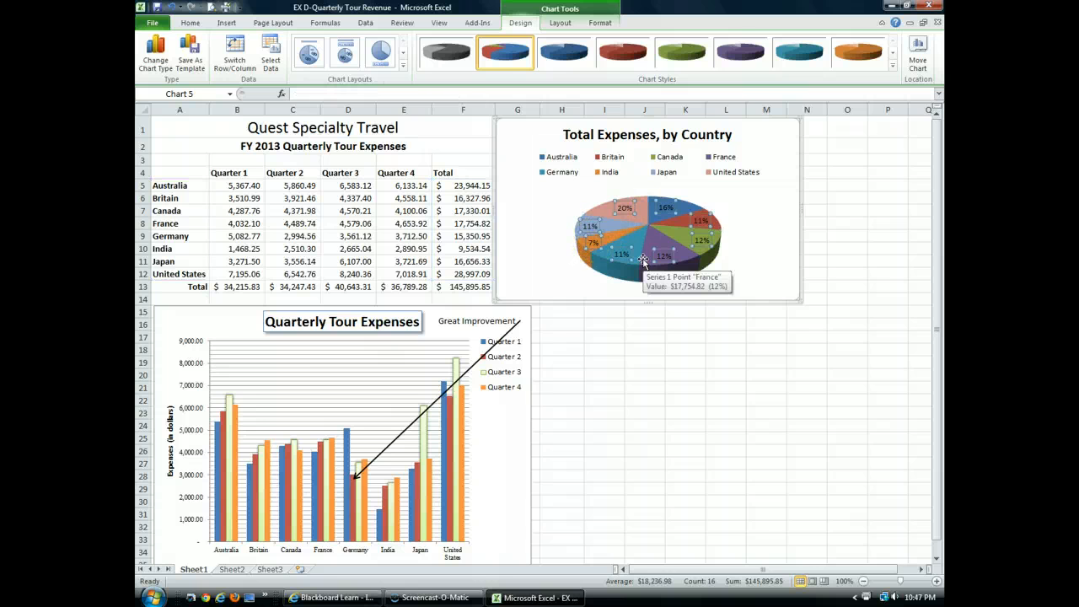
pyautogui.click(621, 237)
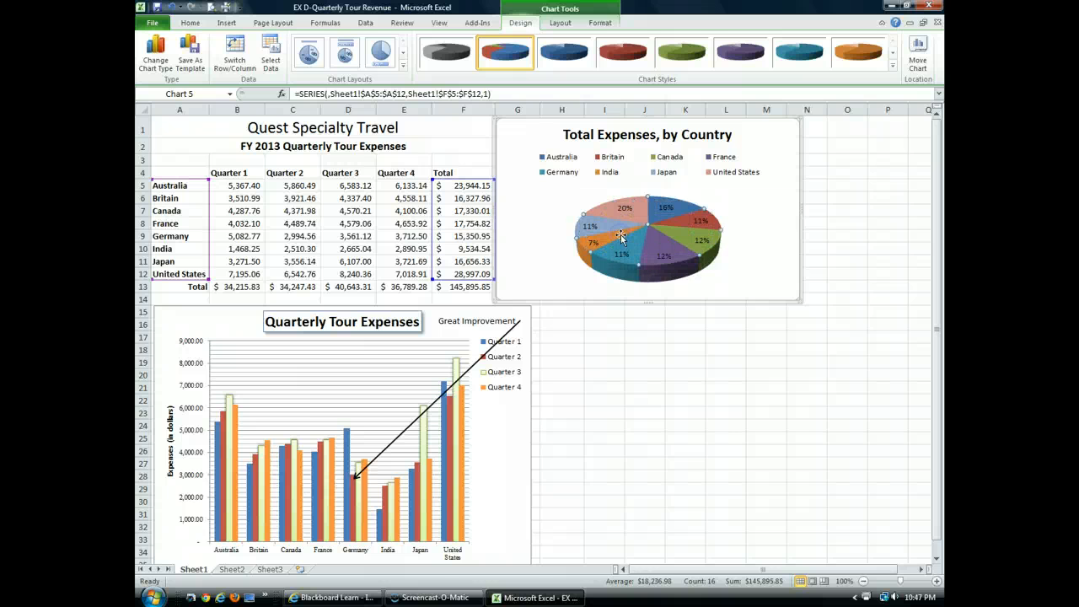
pyautogui.click(592, 240)
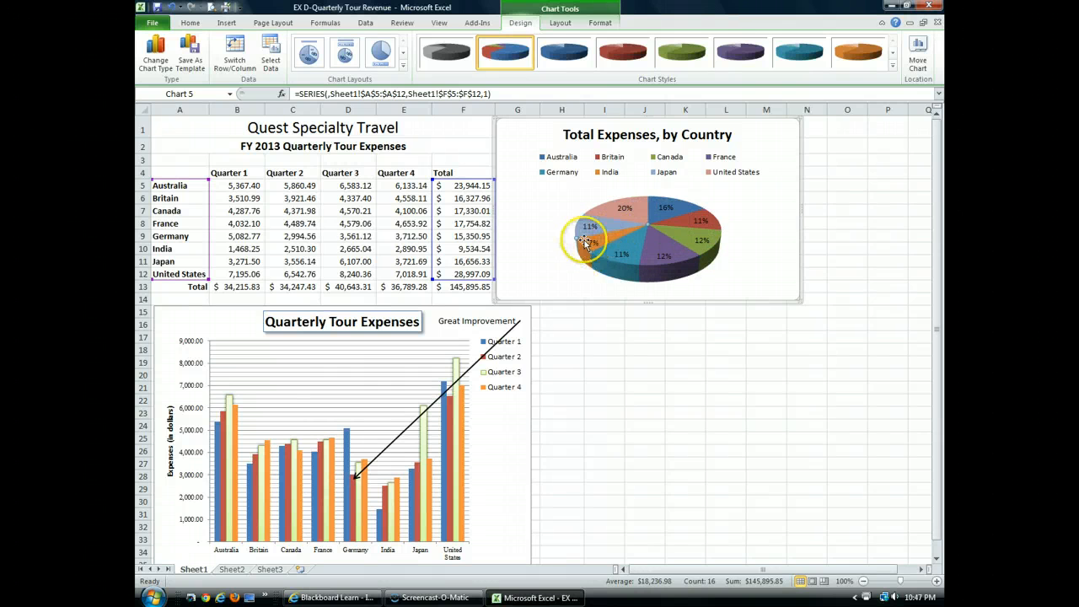
pyautogui.moveTo(584, 241)
pyautogui.mouseDown()
pyautogui.moveTo(620, 235)
pyautogui.moveTo(604, 237)
pyautogui.mouseUp()
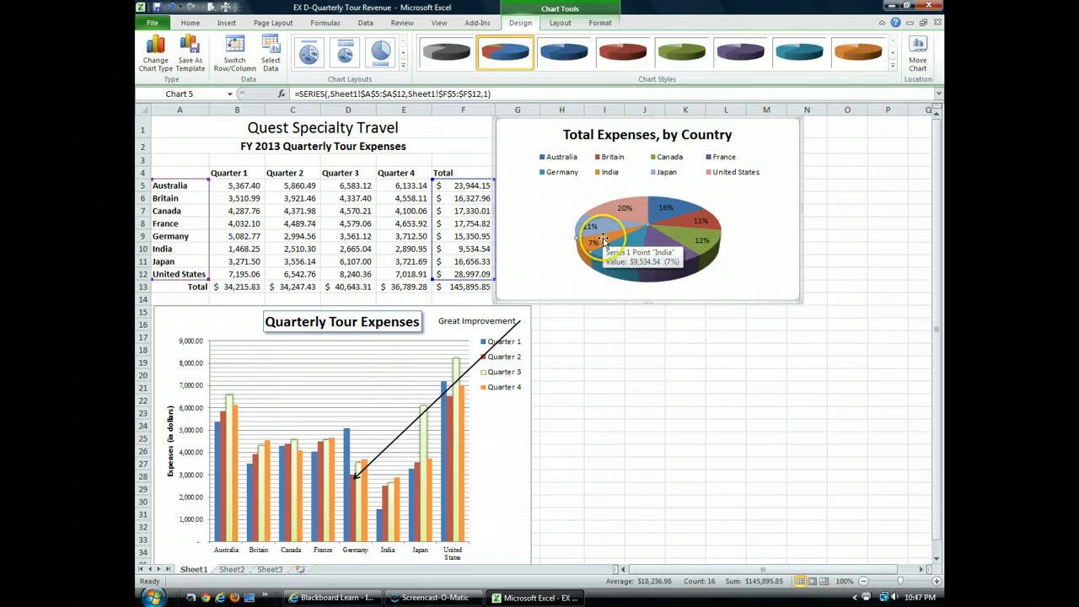
pyautogui.rightClick(607, 241)
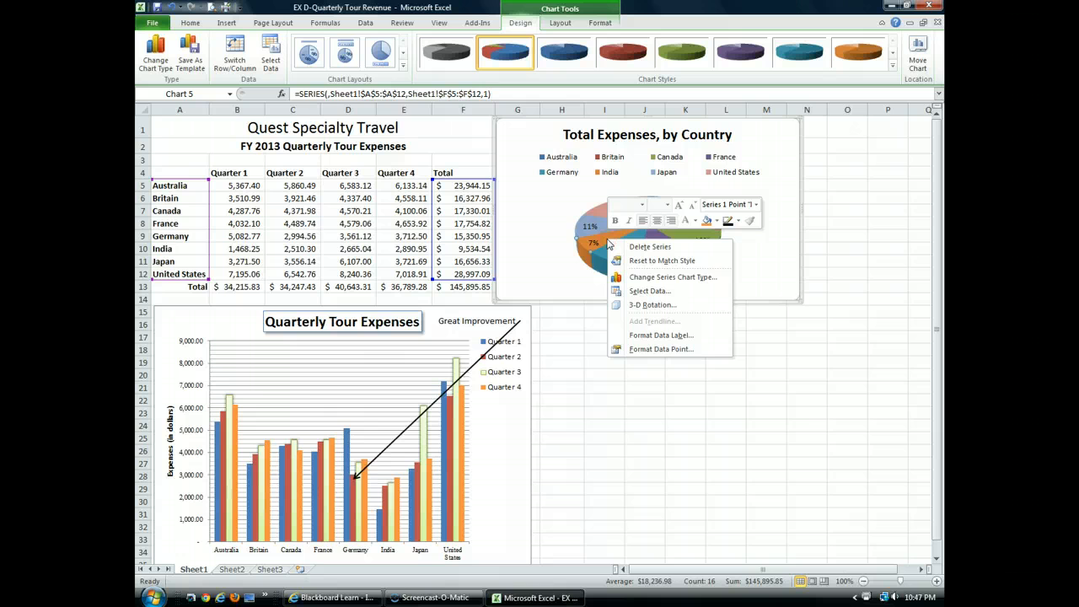
pyautogui.click(647, 349)
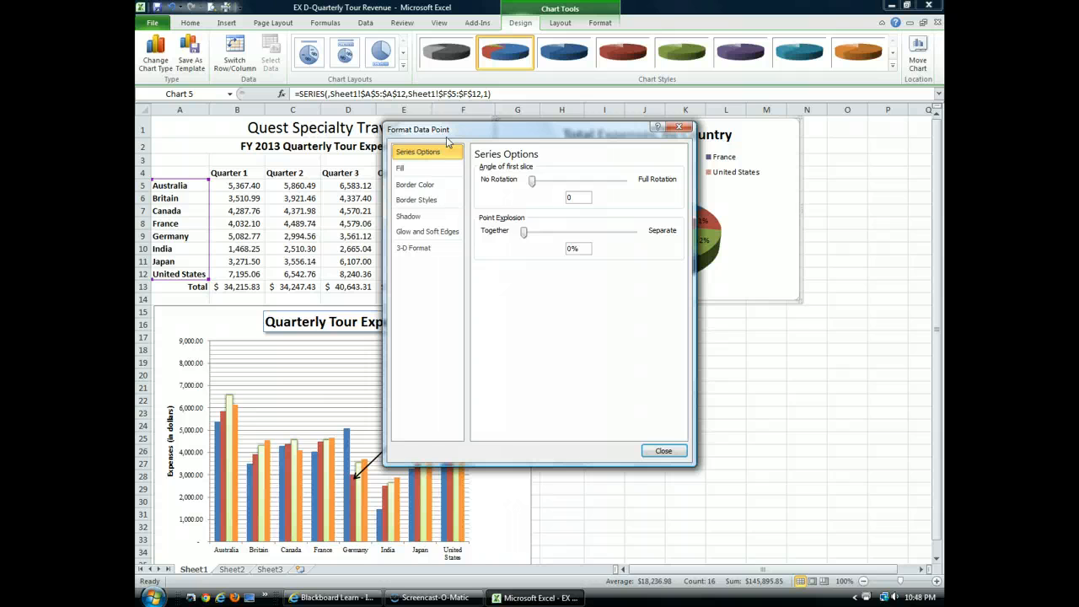
# Step: Set the India slice's point explosion to 40% and close its formatting settings
pyautogui.click(524, 236)
pyautogui.moveTo(523, 238)
pyautogui.mouseDown()
pyautogui.moveTo(570, 239)
pyautogui.moveTo(534, 237)
pyautogui.mouseUp()
pyautogui.doubleClick(574, 247)
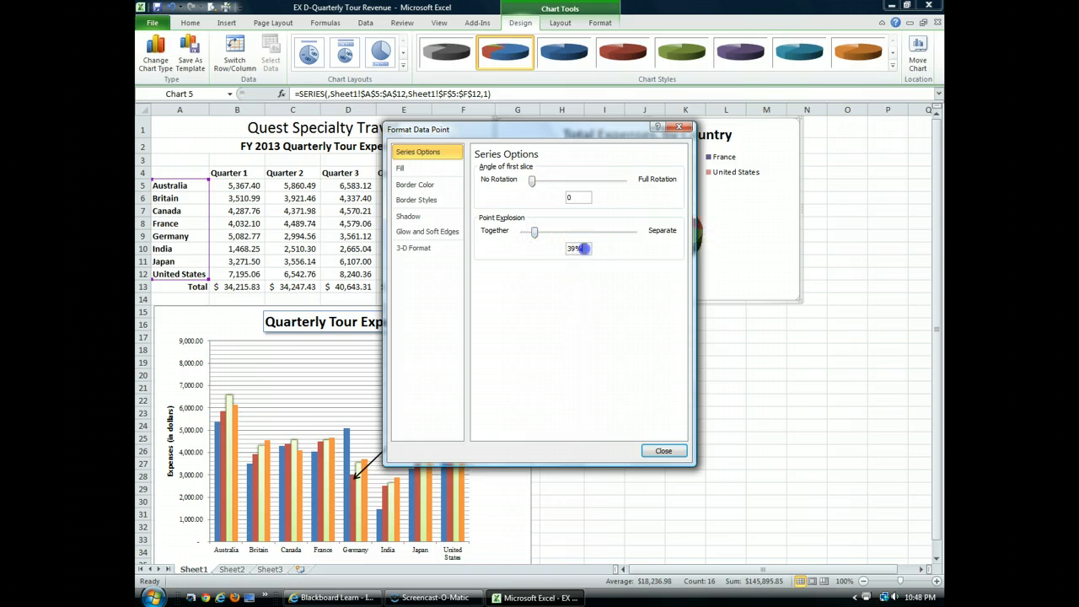
pyautogui.moveTo(568, 132); pyautogui.dragTo(421, 123)
pyautogui.doubleClick(428, 242)
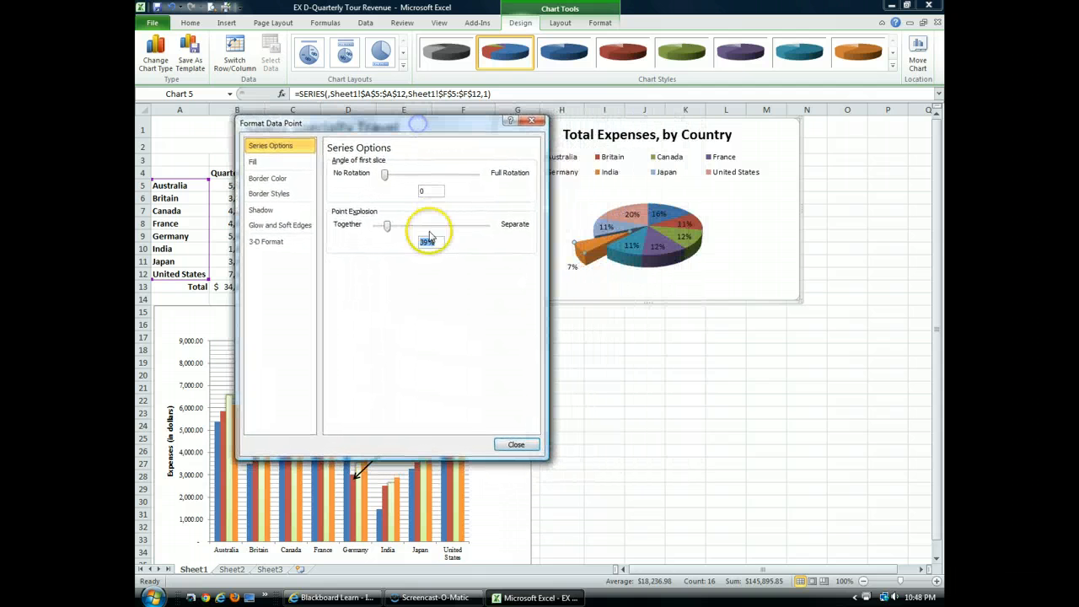
pyautogui.write('40')
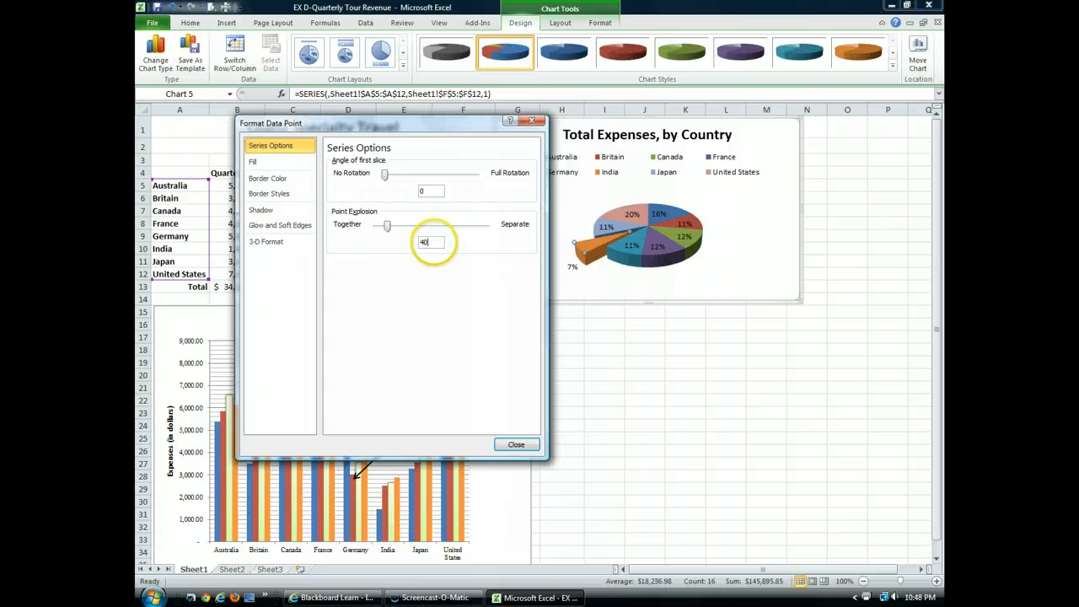
pyautogui.press('Return')
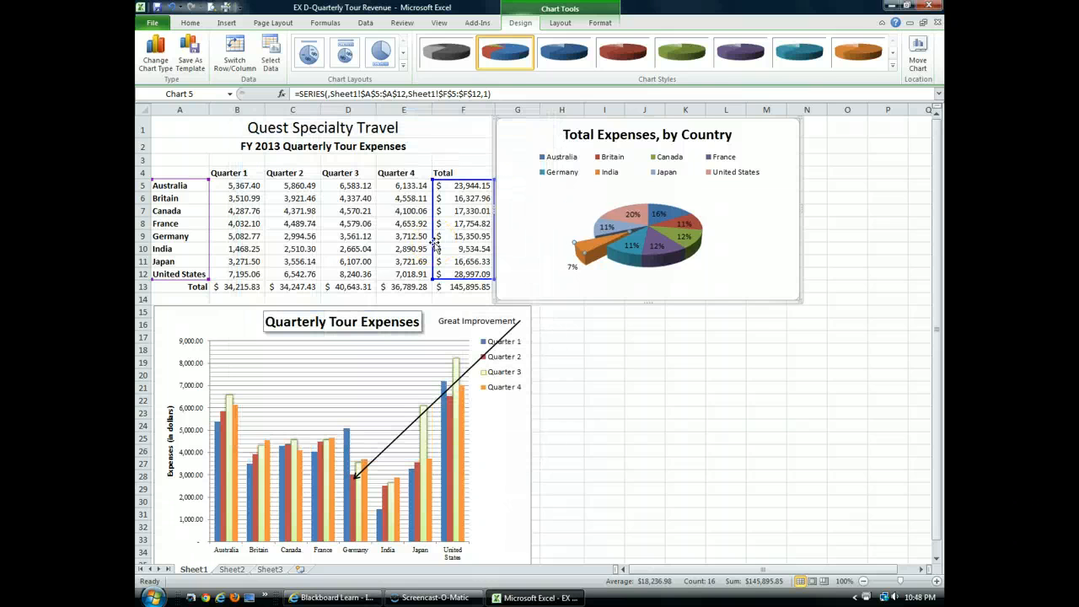
pyautogui.click(592, 253)
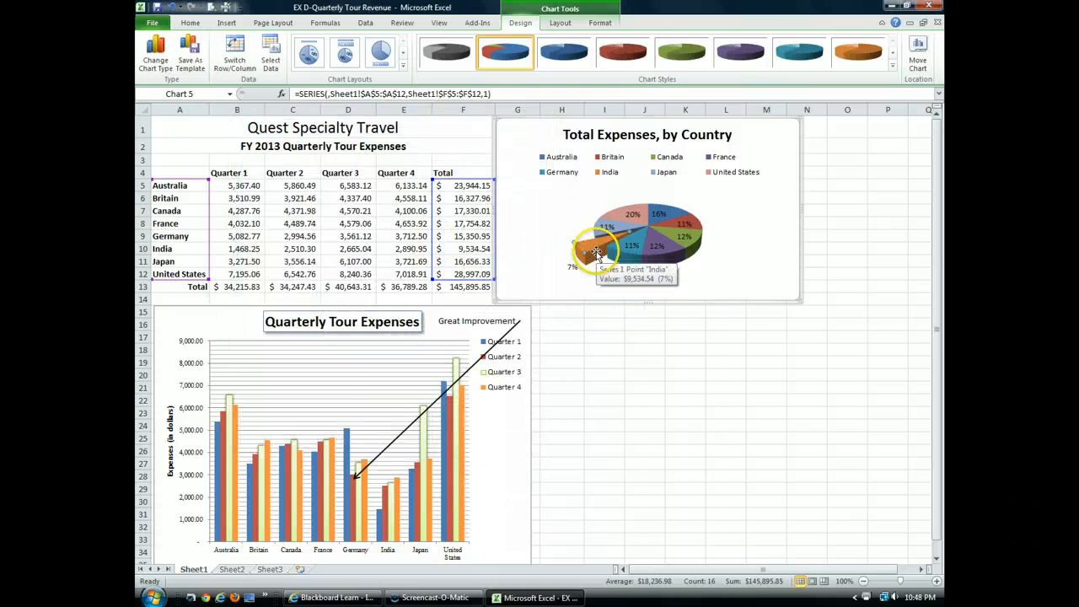
pyautogui.click(607, 249)
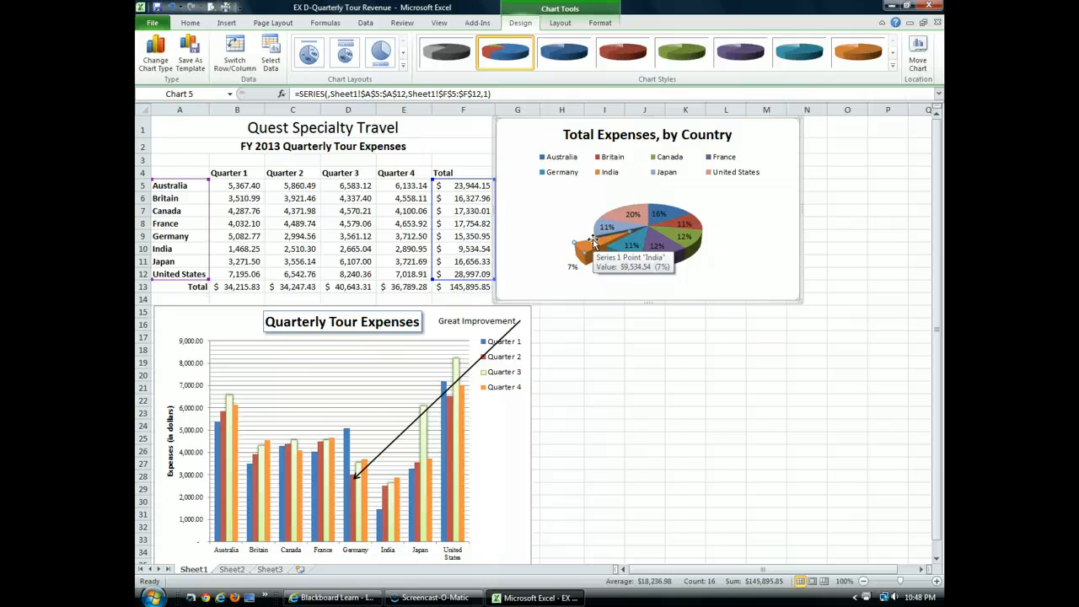
pyautogui.moveTo(594, 240); pyautogui.dragTo(562, 218)
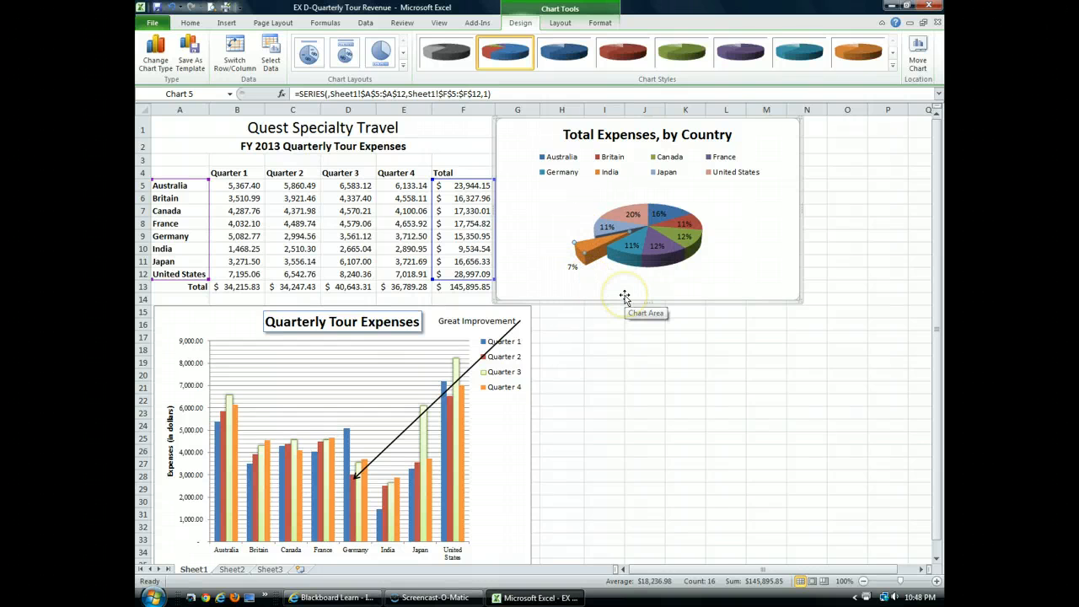
# Step: Deselect the pie chart by selecting cell A1 and show the worksheet in Page Layout view
pyautogui.click(175, 129)
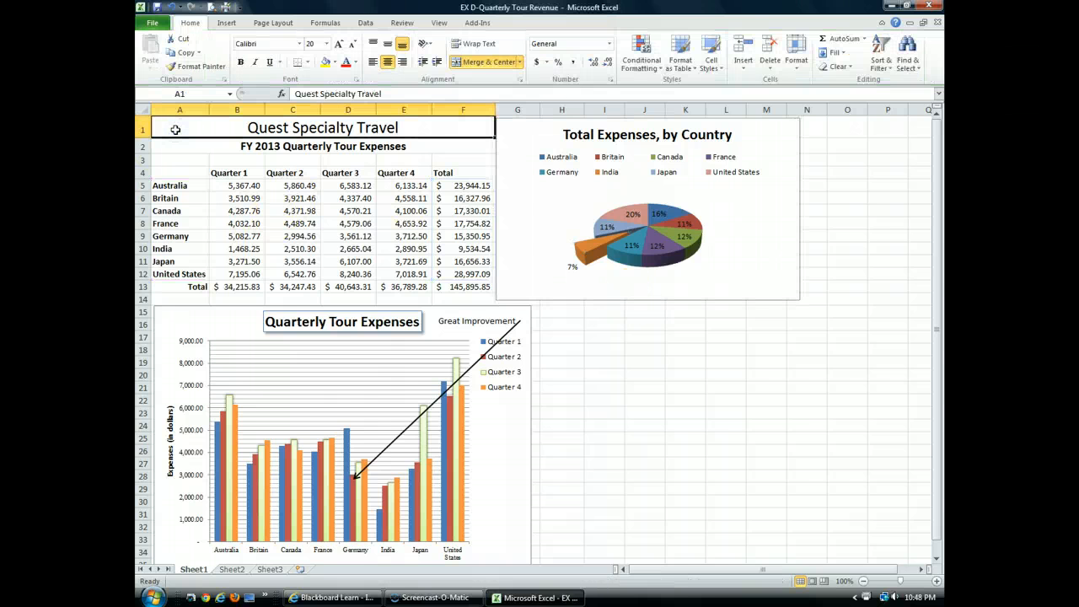
pyautogui.click(177, 128)
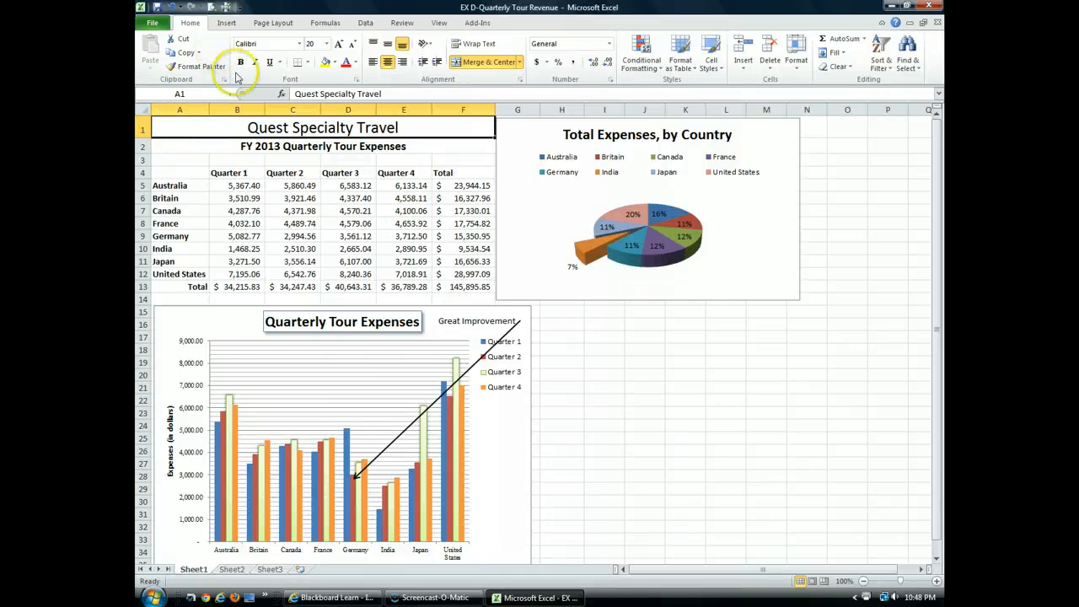
pyautogui.click(439, 23)
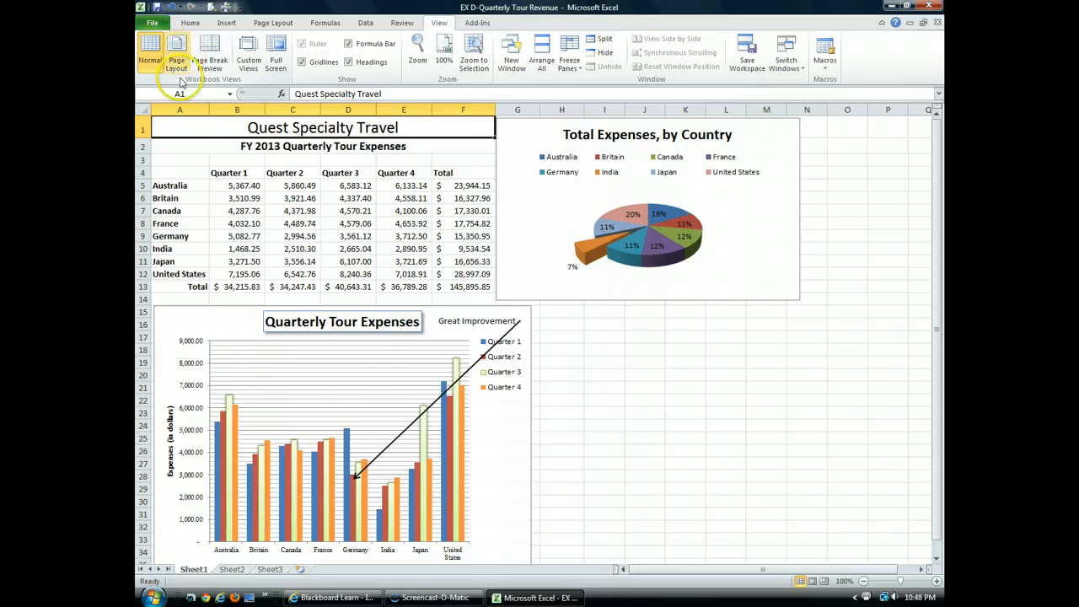
pyautogui.click(812, 582)
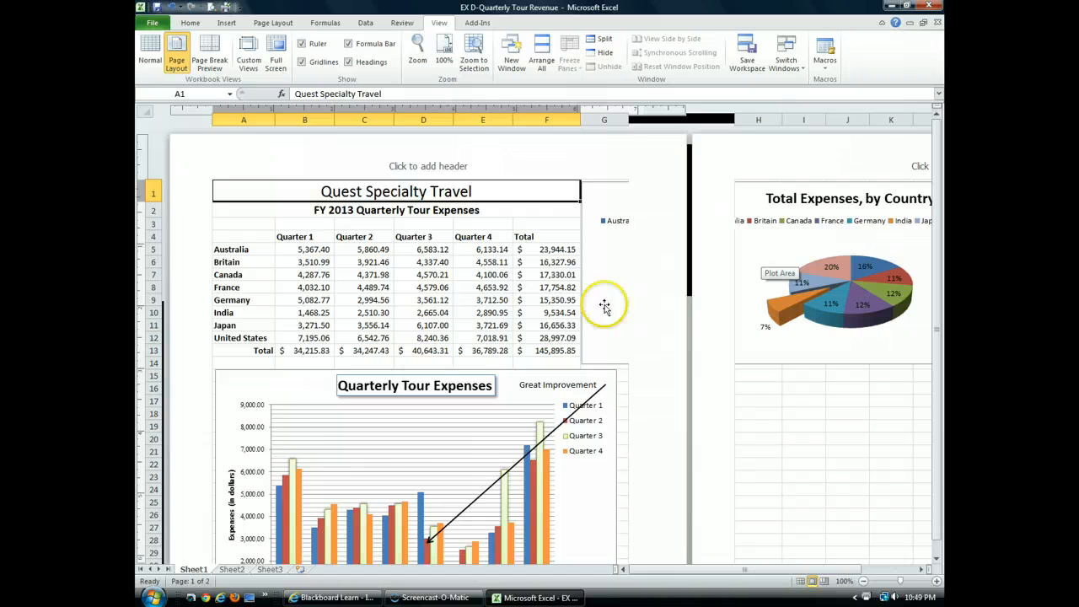
# Step: Select empty cell A4 and set the worksheet's page orientation to Landscape
pyautogui.click(239, 249)
pyautogui.click(242, 237)
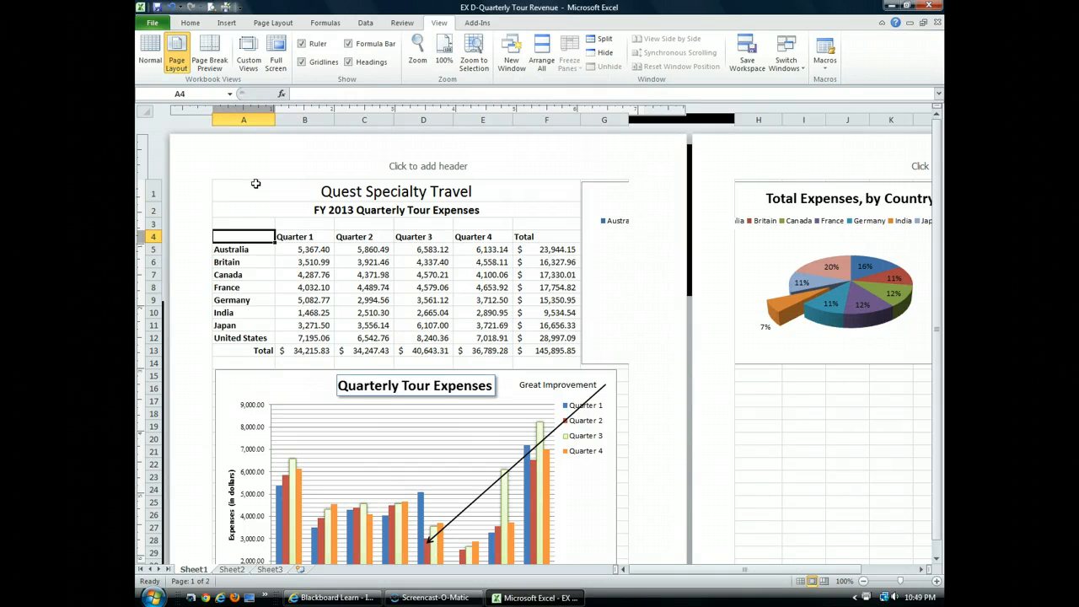
pyautogui.click(273, 23)
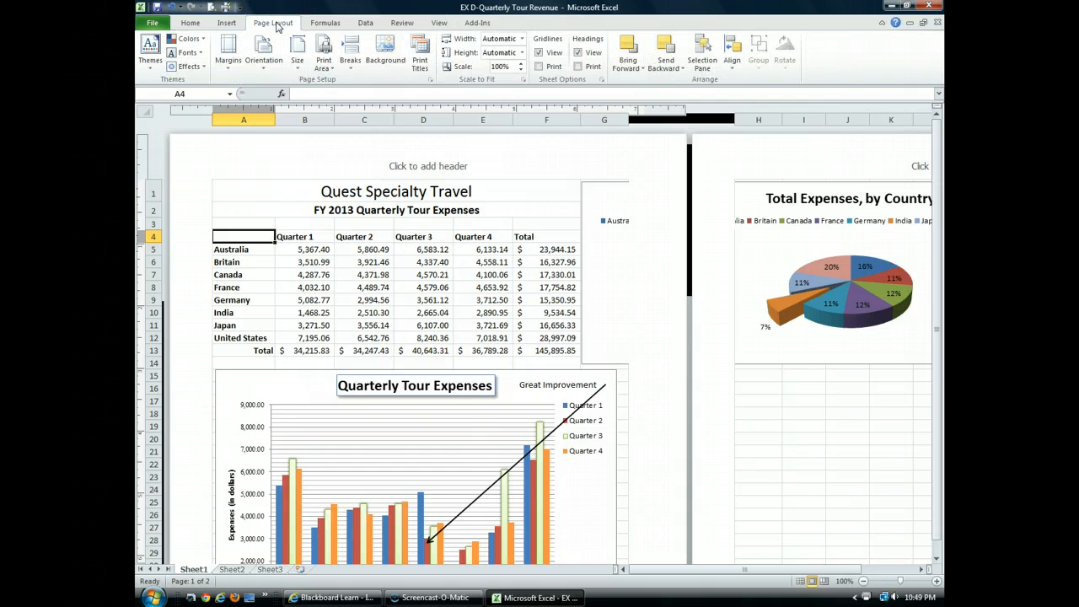
pyautogui.click(271, 52)
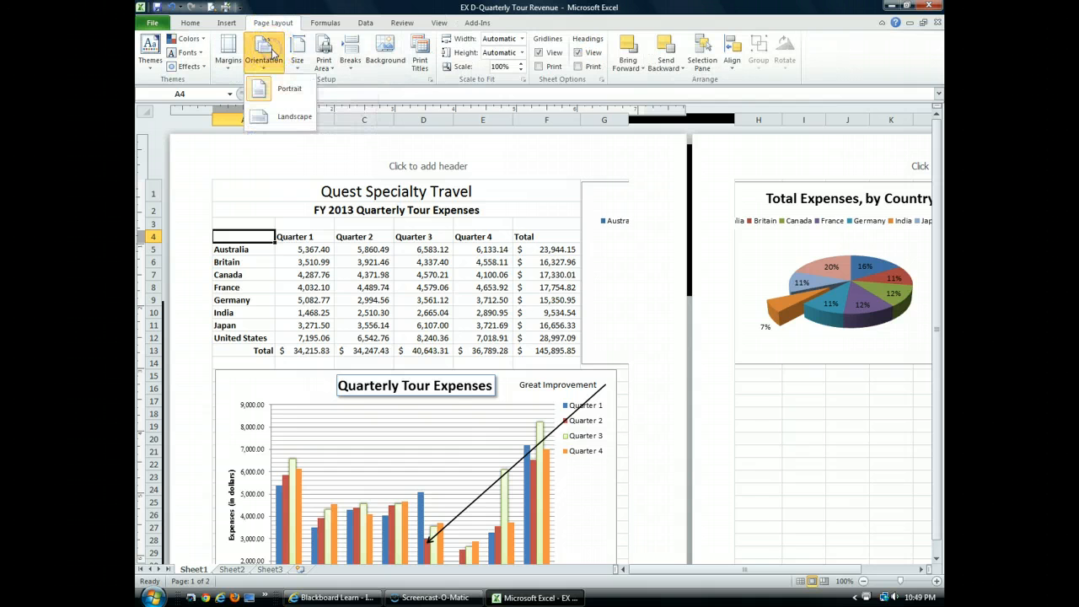
pyautogui.click(288, 118)
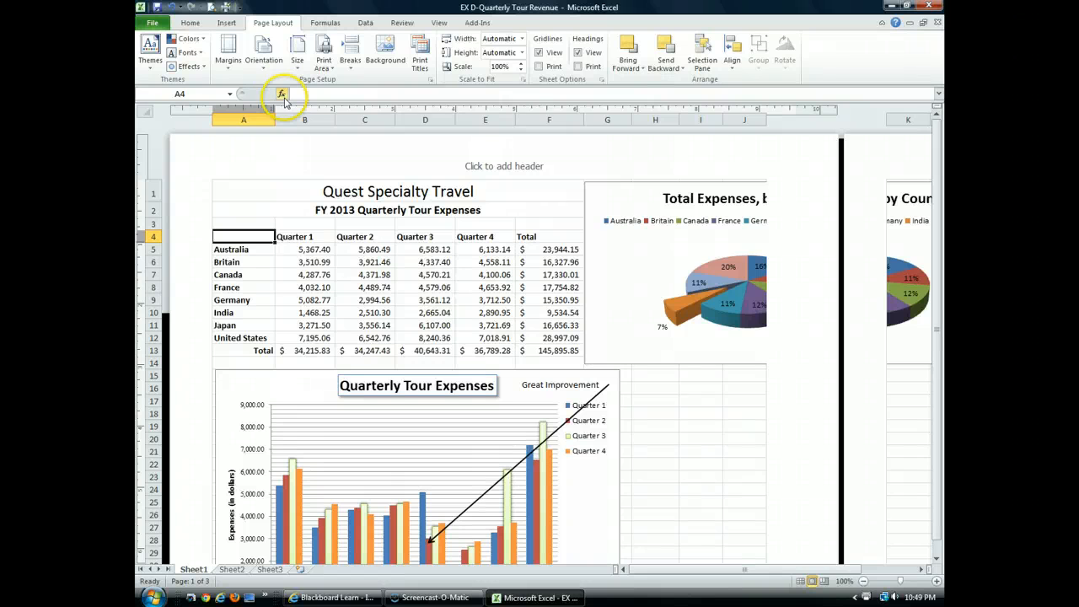
# Step: Set the print scaling to Fit Sheet on One Page
pyautogui.click(152, 24)
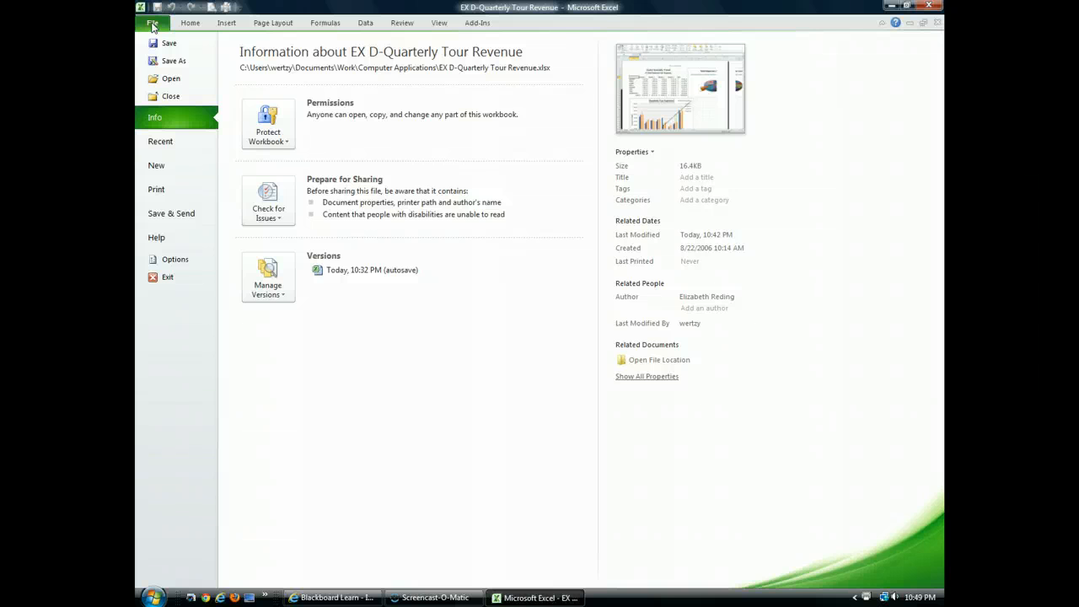
pyautogui.click(171, 189)
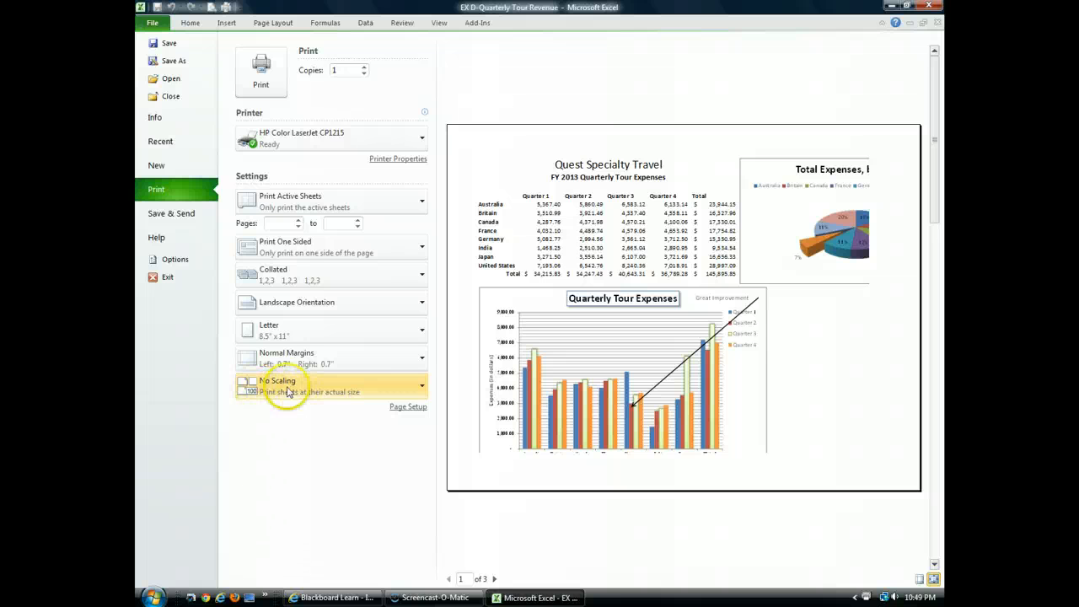
pyautogui.click(404, 390)
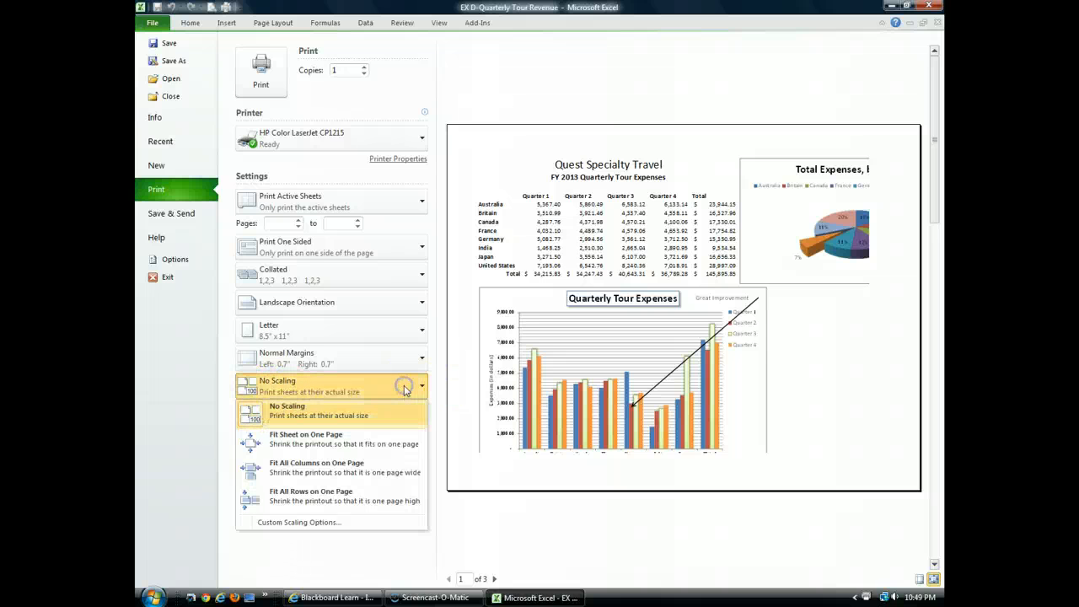
pyautogui.click(407, 439)
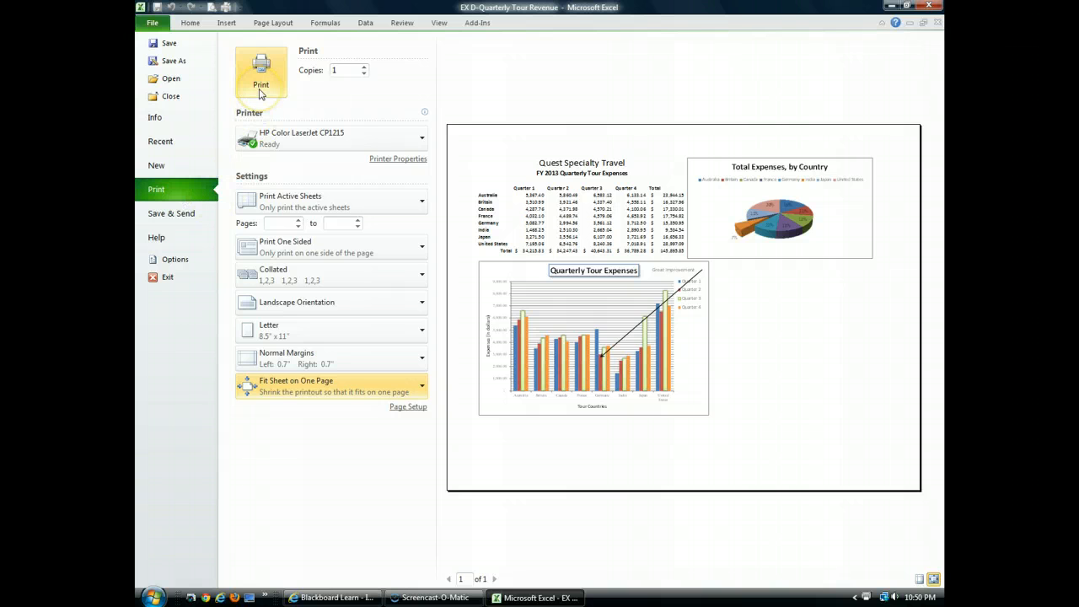
# Step: Save the workbook and reopen its print preview
pyautogui.click(169, 45)
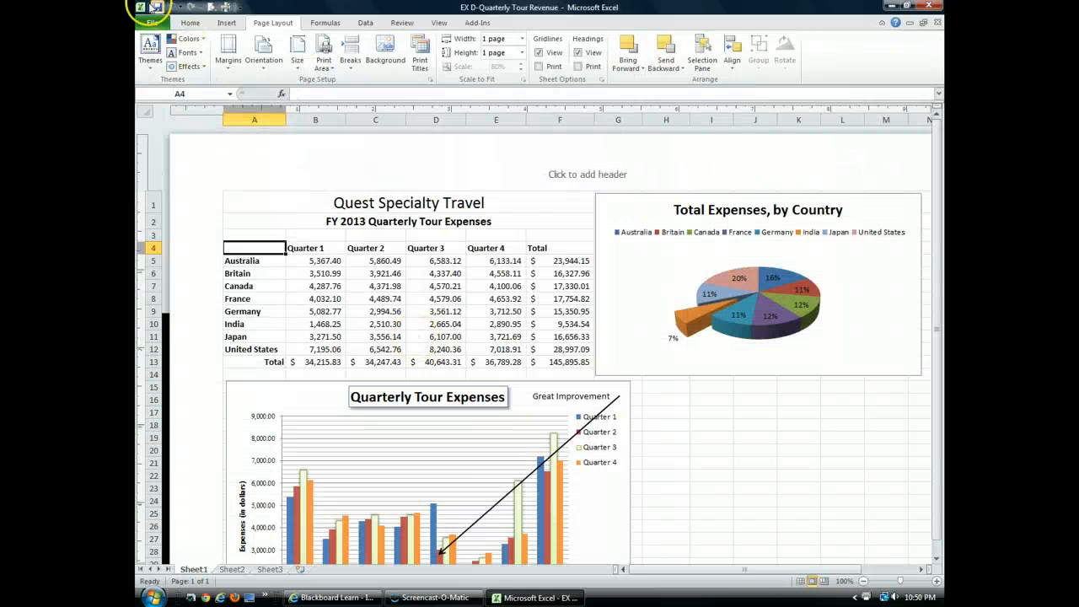
pyautogui.click(153, 22)
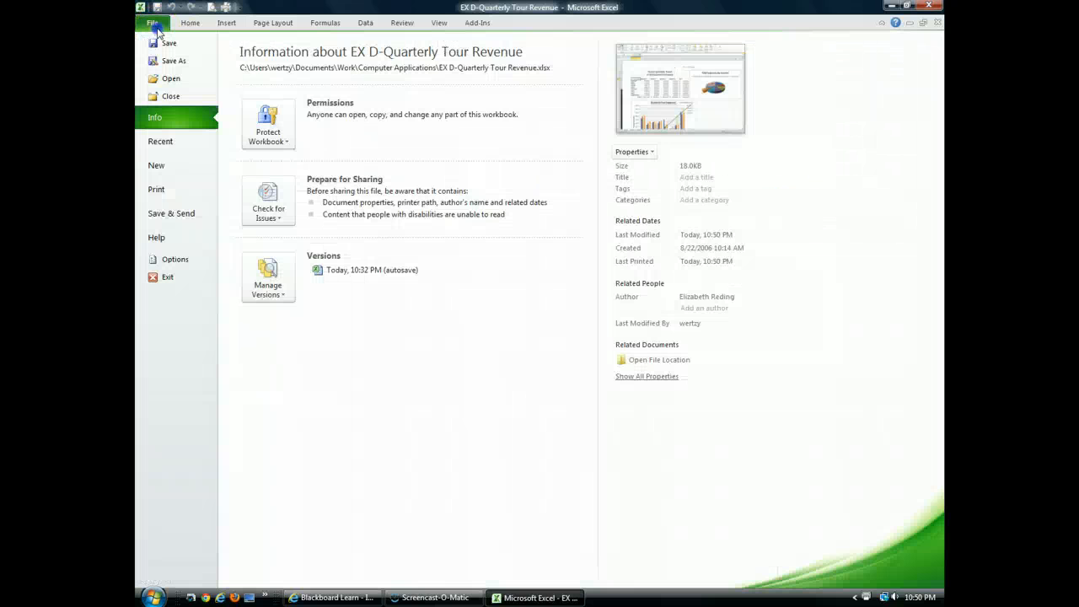
pyautogui.click(175, 190)
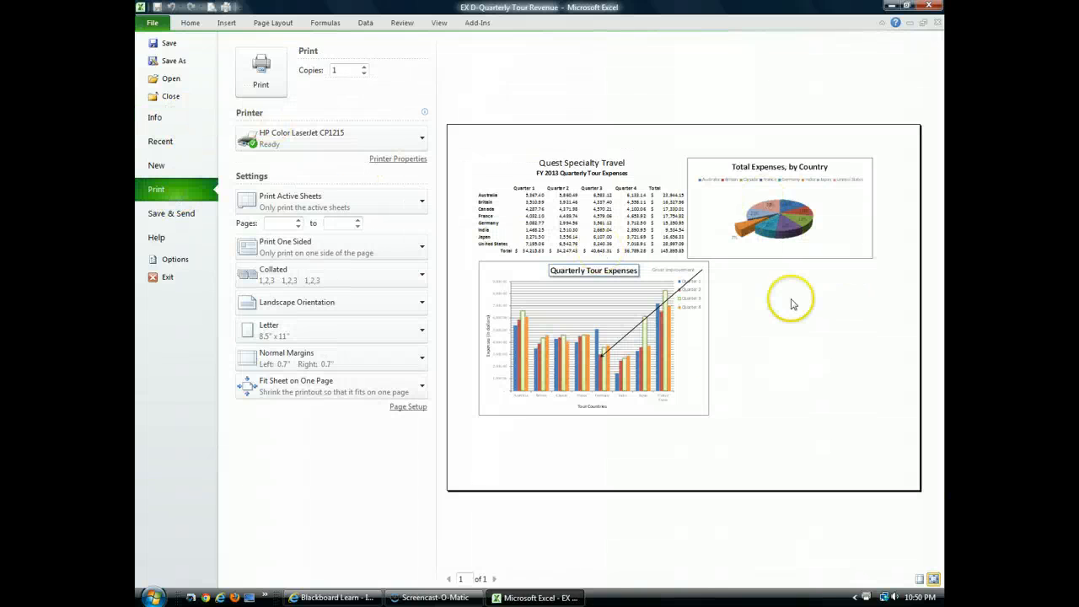